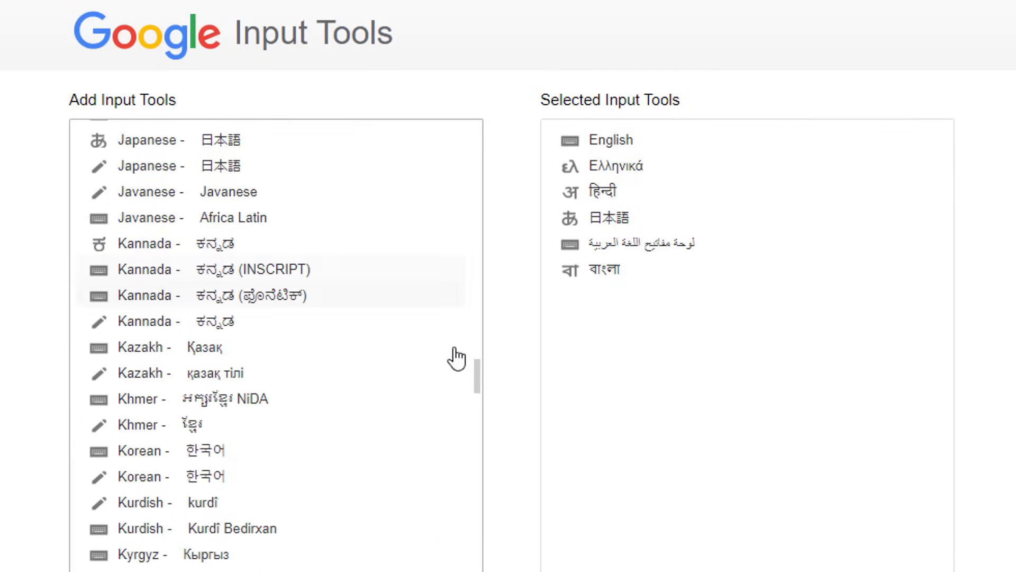
# Launch Google Chrome from its desktop shortcut to a new tab with Google search
pyautogui.moveTo(477, 370); pyautogui.dragTo(445, 121)
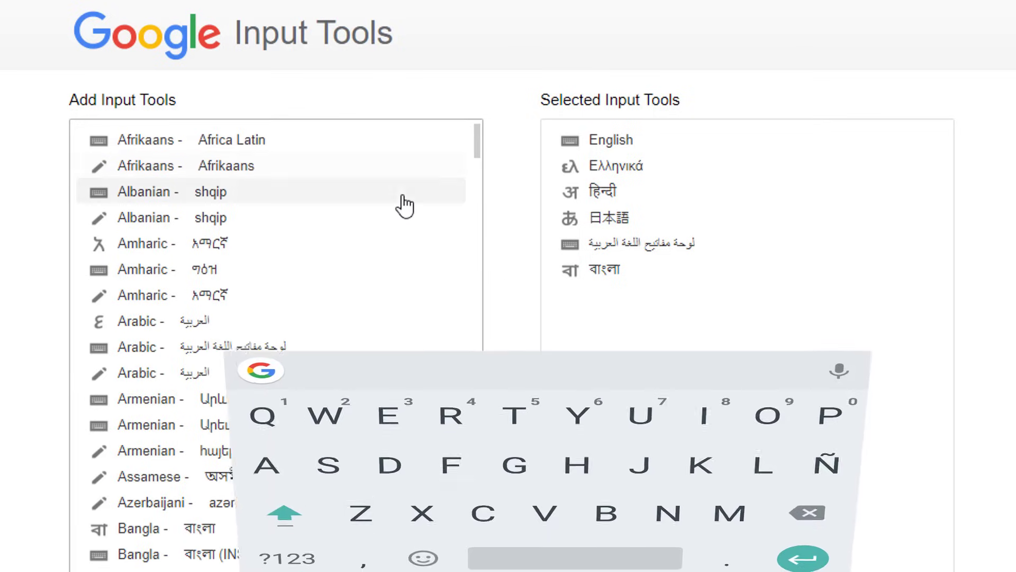
pyautogui.scroll(-8, 404, 223)
pyautogui.scroll(-15, 402, 233)
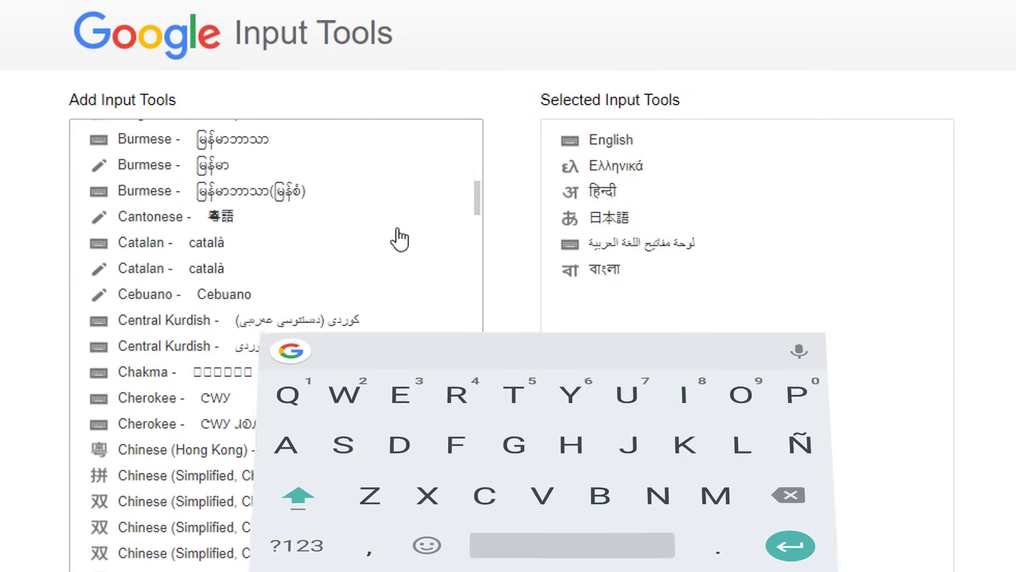
pyautogui.scroll(-7, 400, 239)
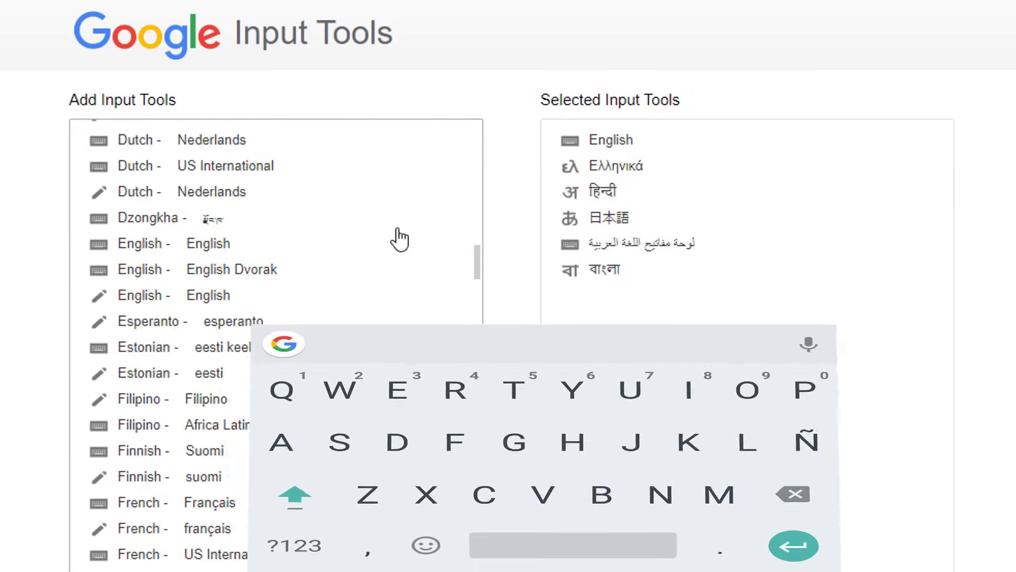
pyautogui.scroll(-2, 399, 239)
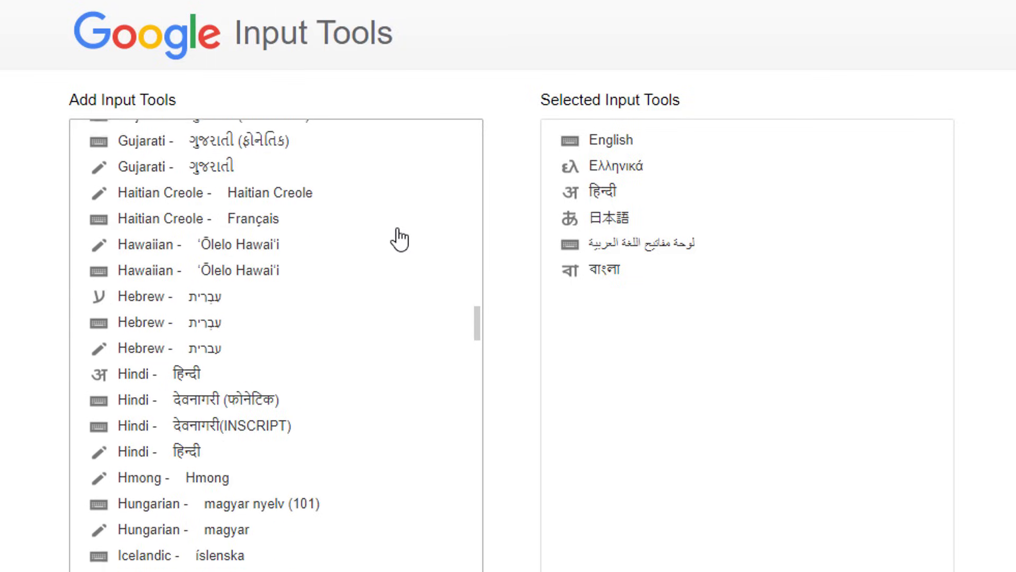
pyautogui.scroll(-8, 400, 239)
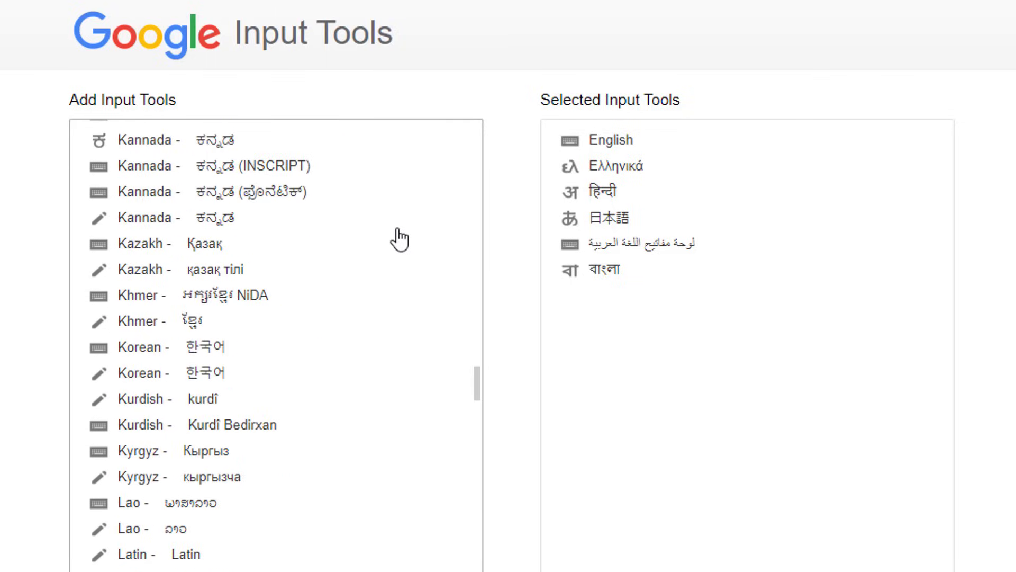
pyautogui.scroll(-20, 399, 239)
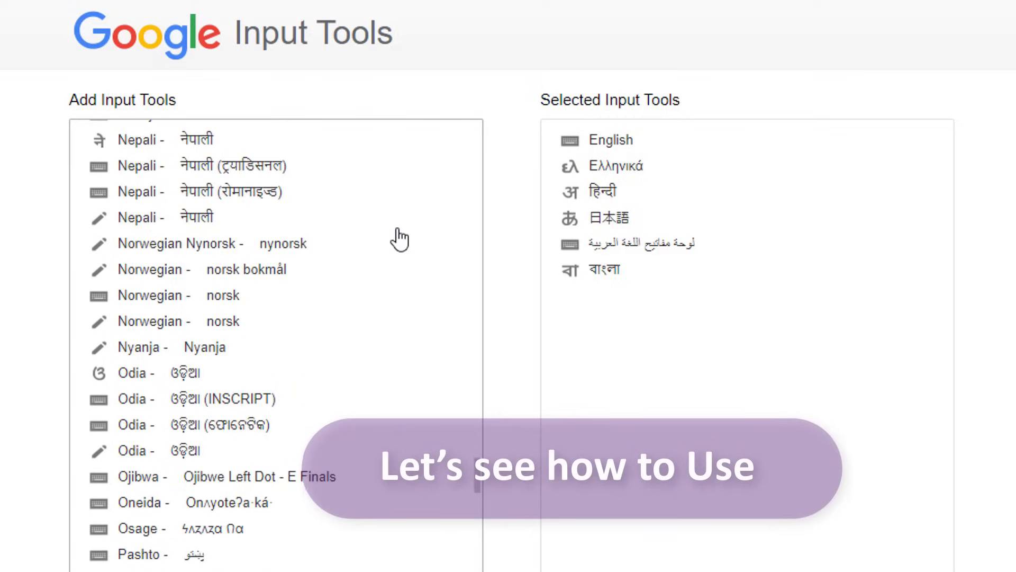
pyautogui.scroll(-20, 399, 240)
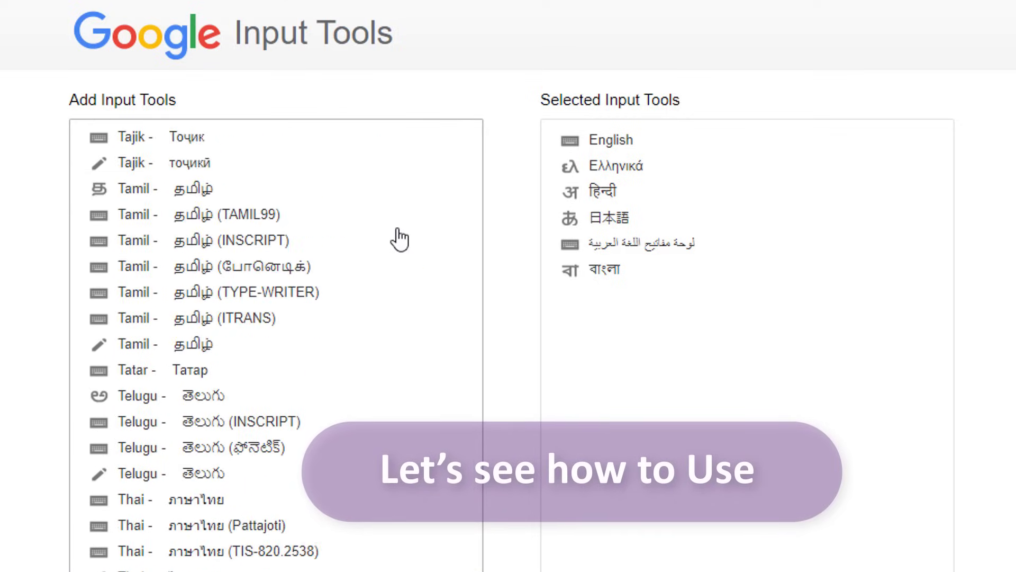
pyautogui.scroll(-12, 399, 239)
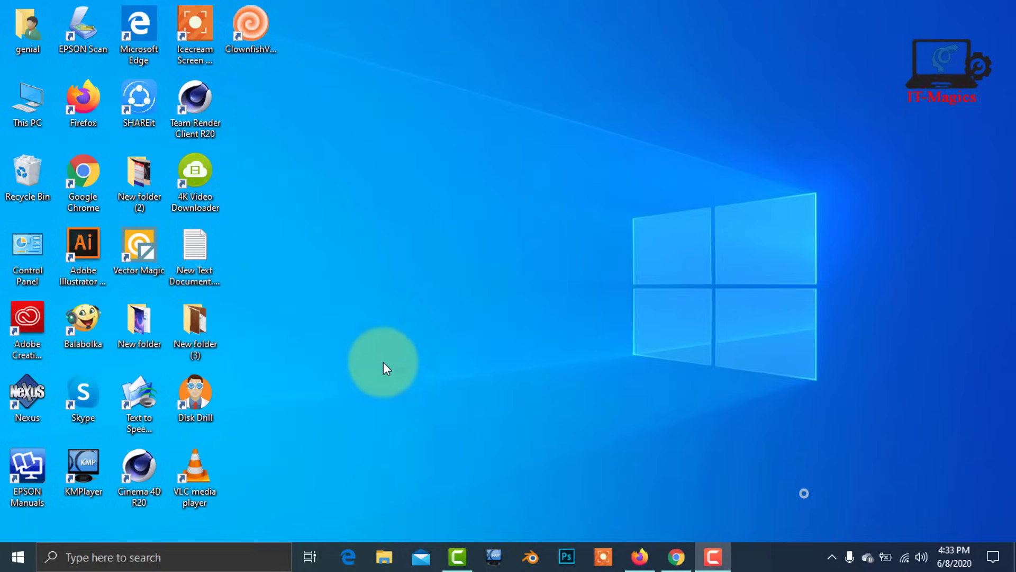
pyautogui.doubleClick(84, 180)
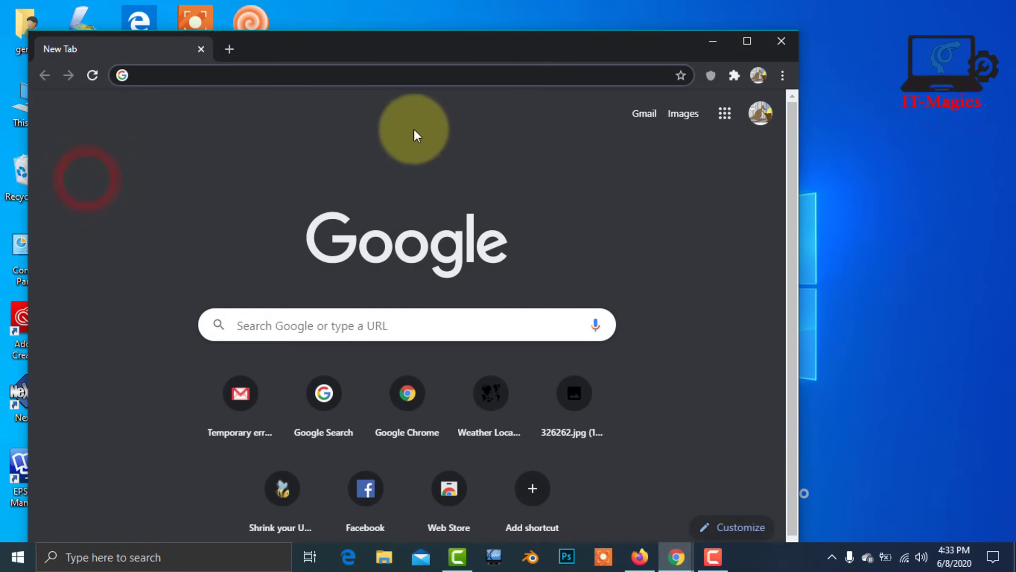
# Maximise Chrome and search Google for 'google input tools for windows'
pyautogui.click(747, 43)
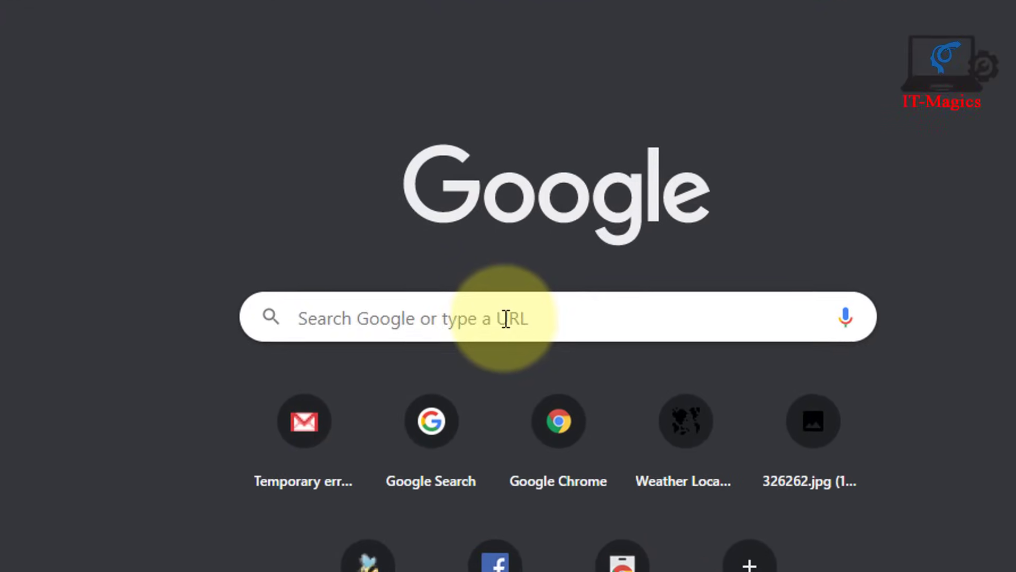
pyautogui.click(373, 324)
pyautogui.write('g')
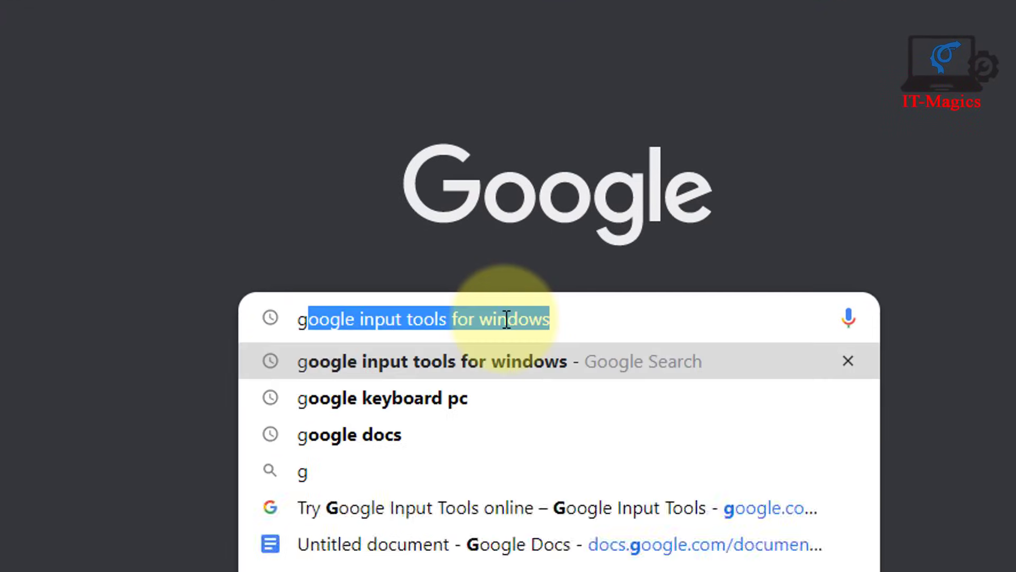
pyautogui.write('oog')
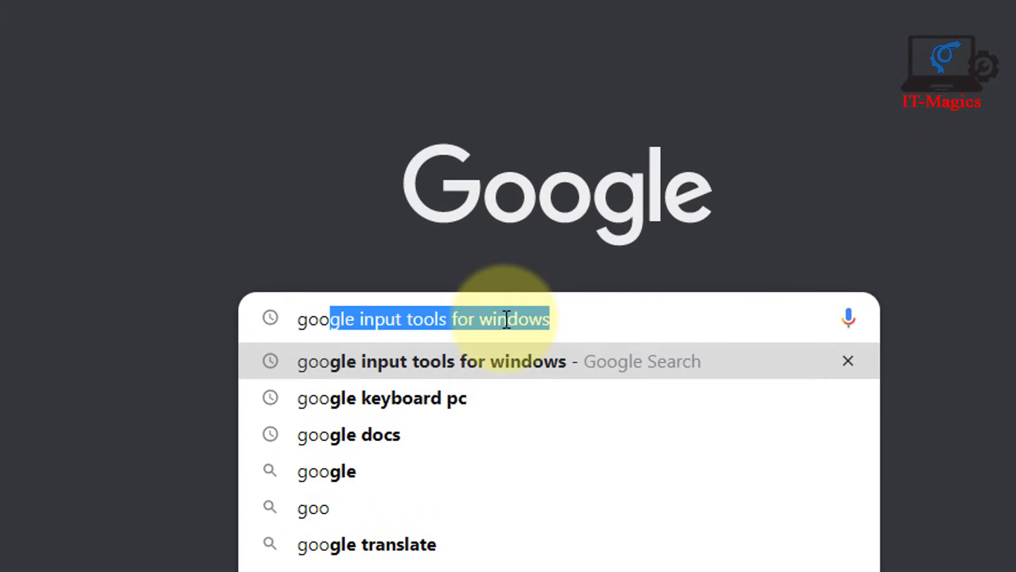
pyautogui.write('le')
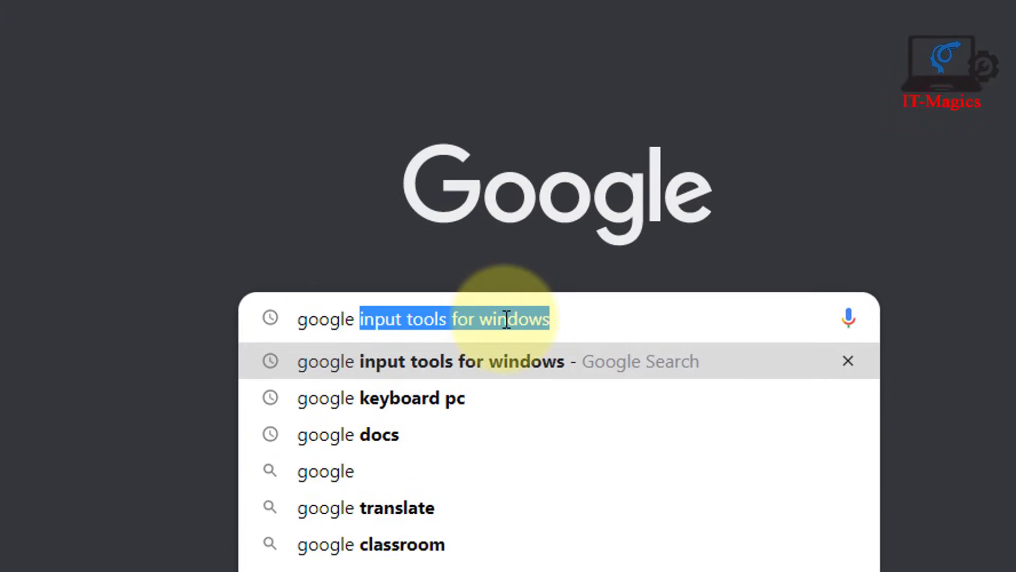
pyautogui.write(' inpu')
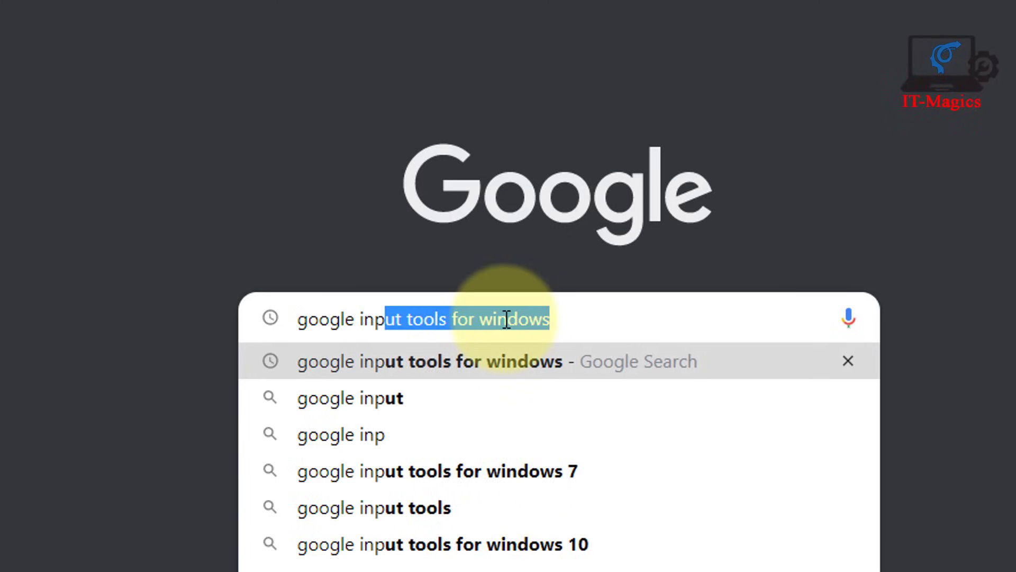
pyautogui.write('t')
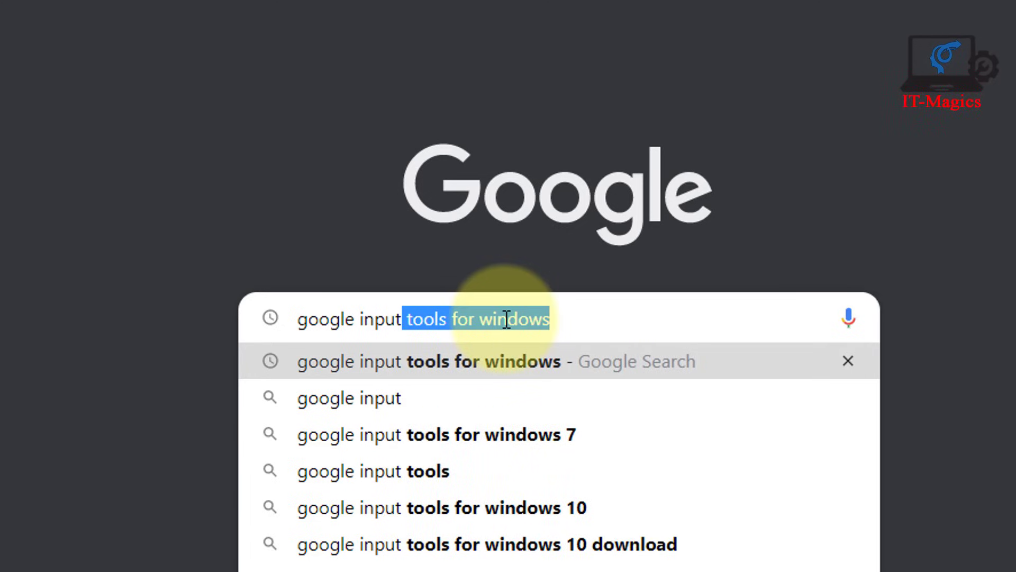
pyautogui.write(' tools for windows')
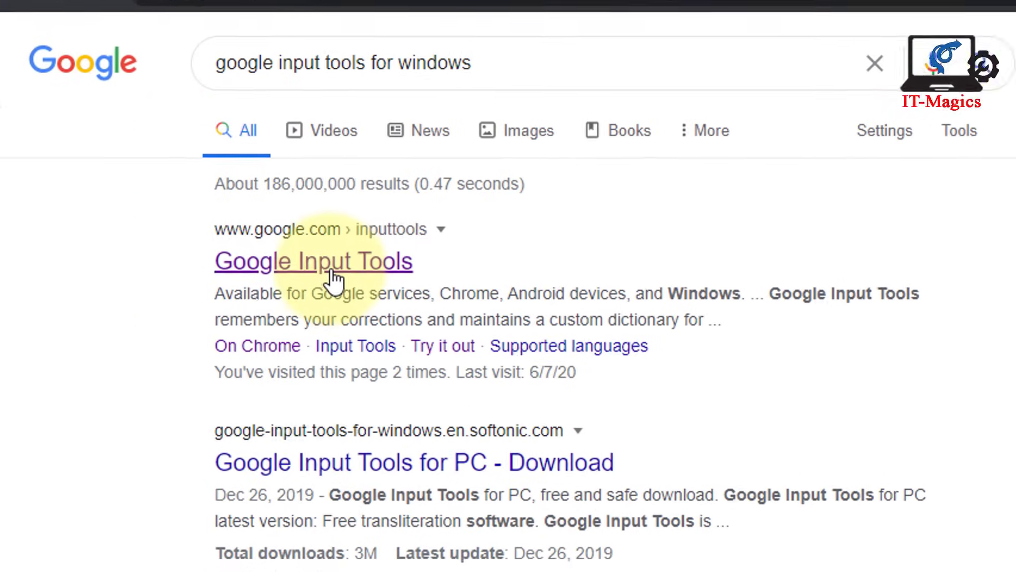
# Open the Google Input Tools website's Try it out page showing Get Google Input Tools
pyautogui.click(339, 273)
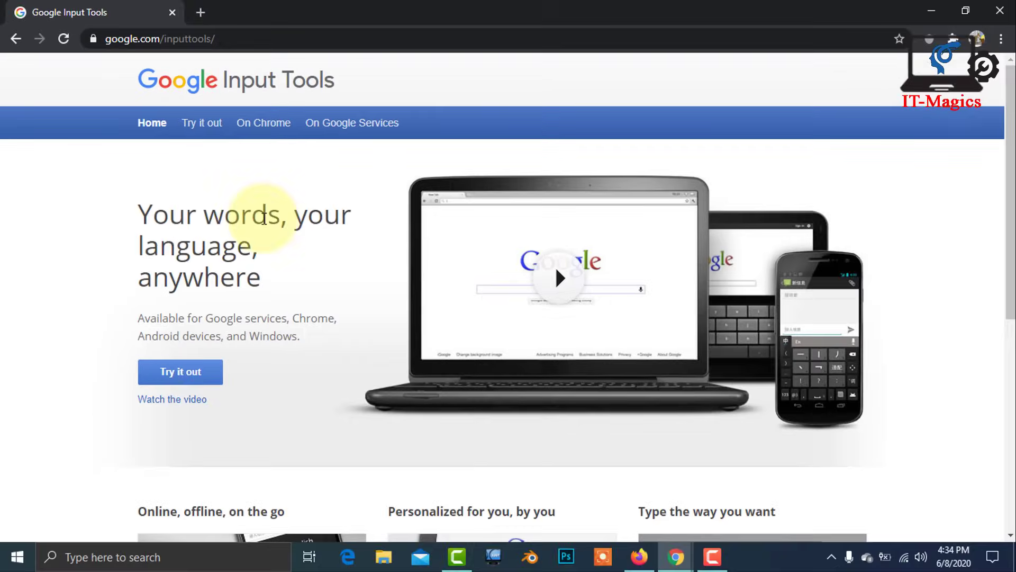
pyautogui.scroll(-1, 258, 226)
pyautogui.scroll(-5, 258, 226)
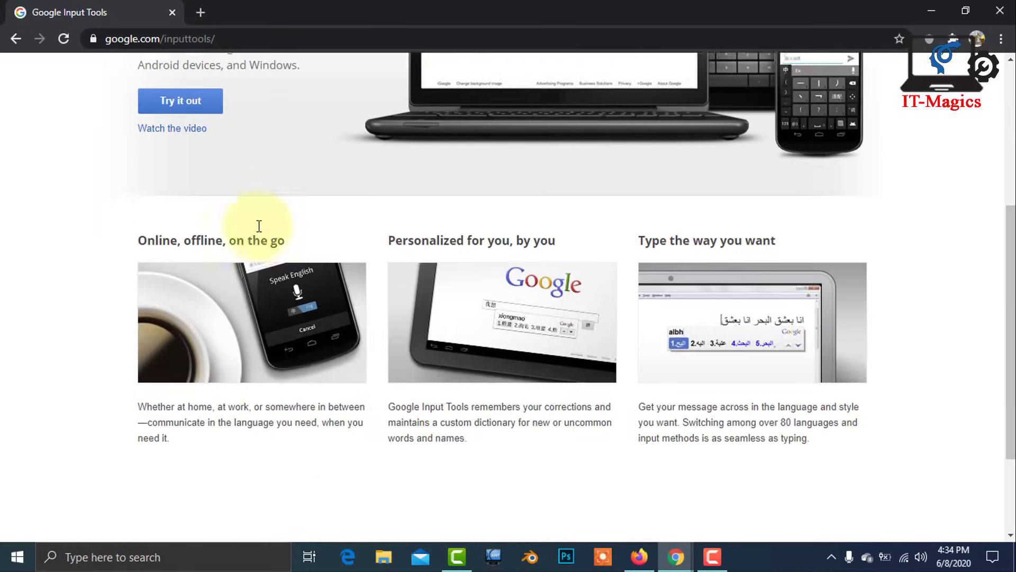
pyautogui.scroll(9, 342, 221)
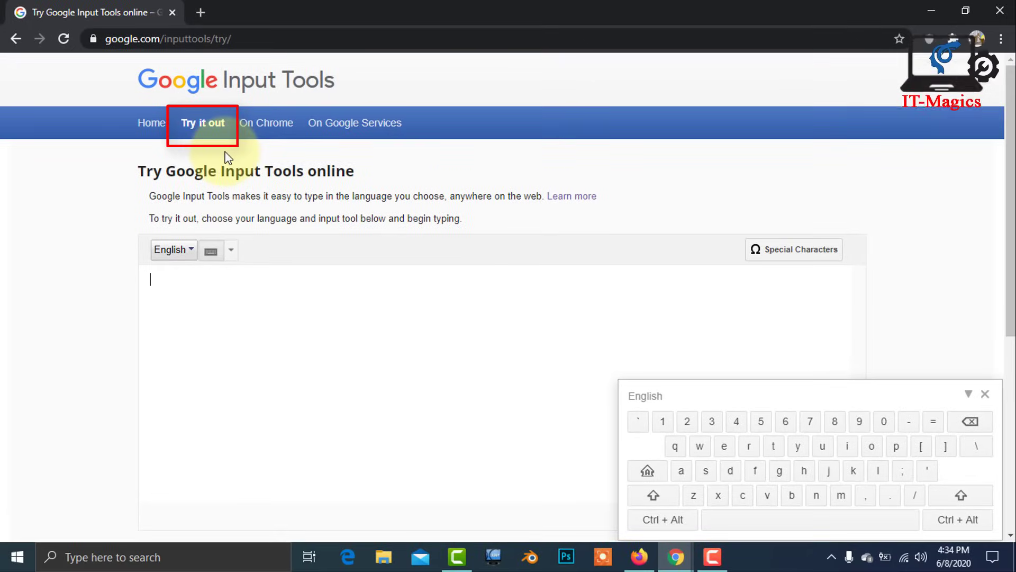
pyautogui.scroll(-5, 288, 217)
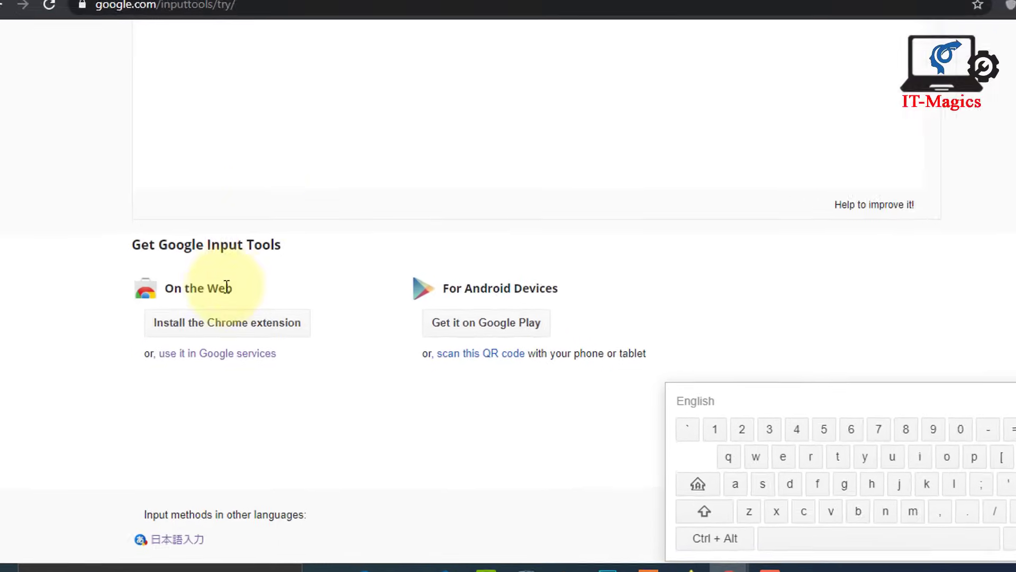
pyautogui.scroll(2, 164, 324)
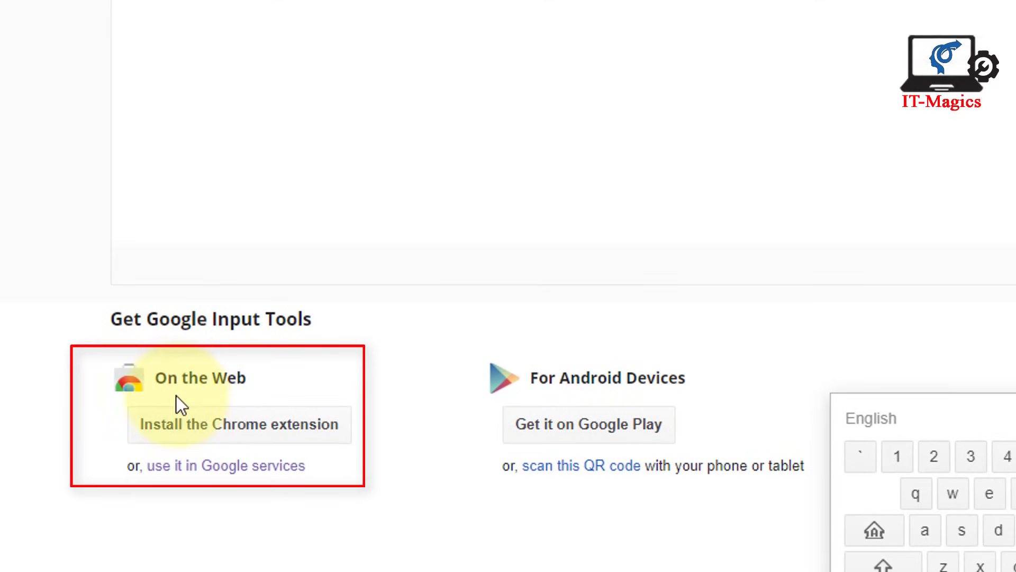
# Add the Google Input Tools extension to Chrome from its Web Store page, confirming Add extension
pyautogui.click(250, 440)
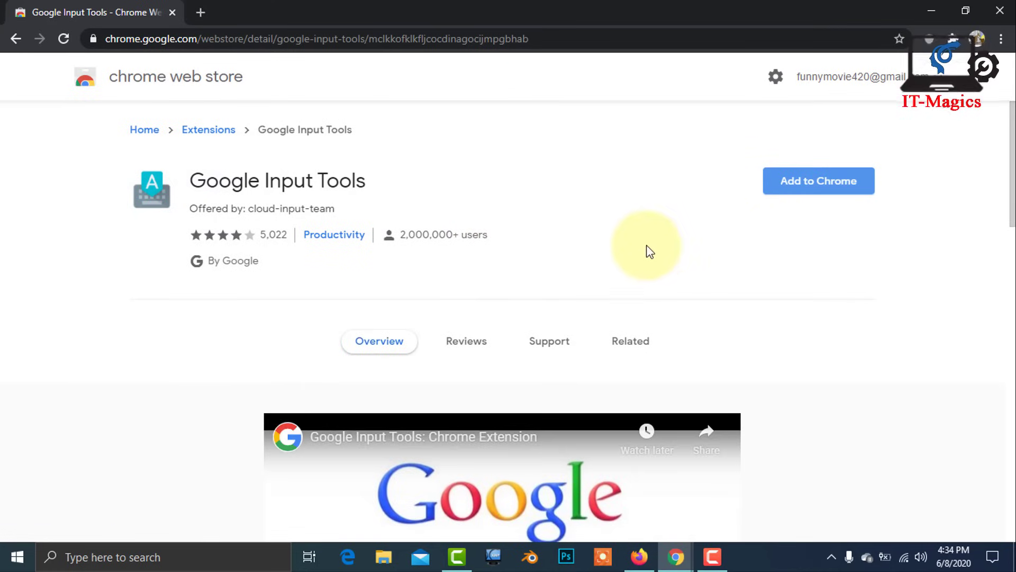
pyautogui.scroll(-10, 650, 252)
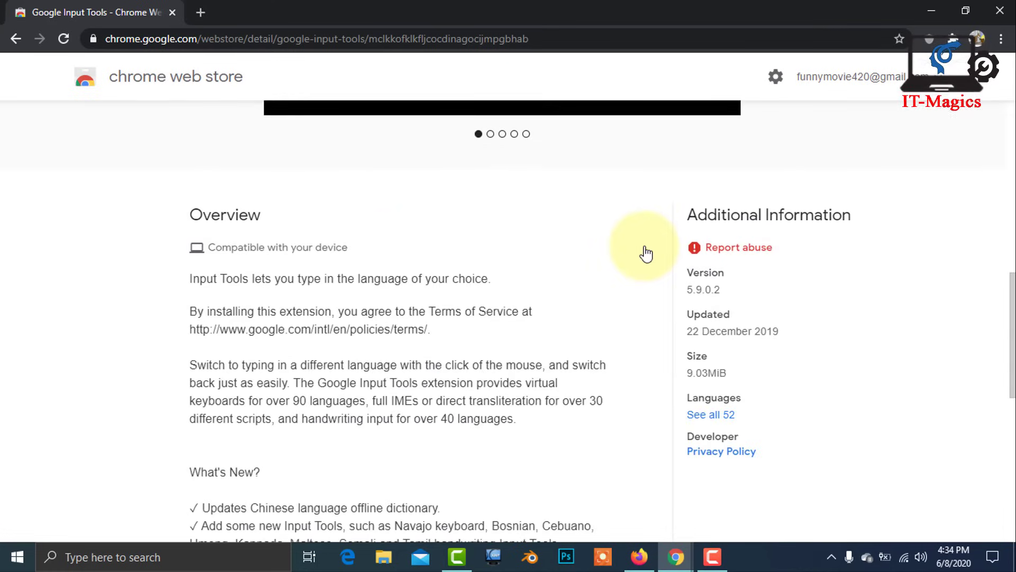
pyautogui.scroll(10, 646, 254)
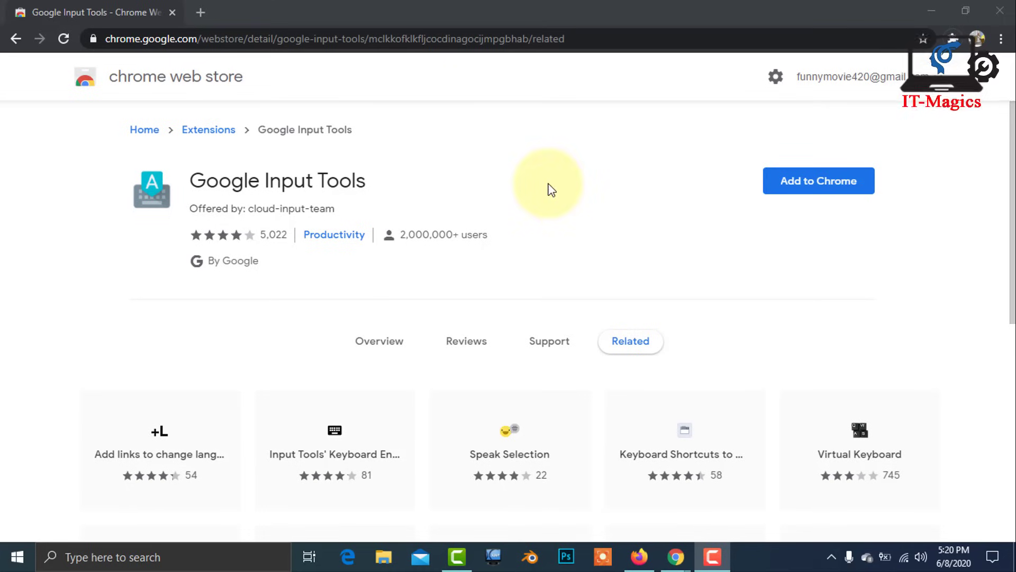
pyautogui.click(803, 193)
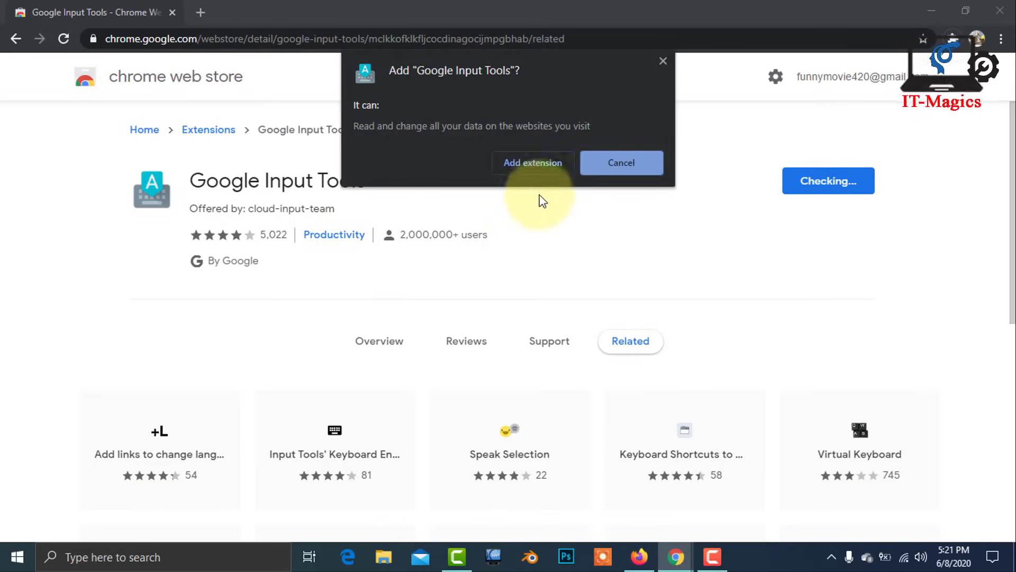
pyautogui.click(528, 164)
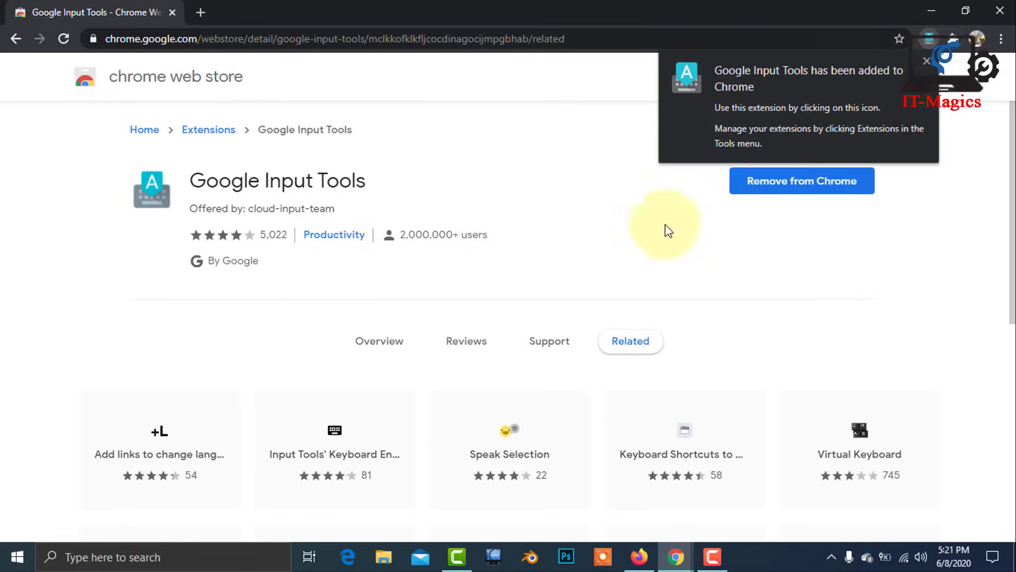
# Dismiss the added notice and open Google Input Tools' Extension Options page from its toolbar icon
pyautogui.click(829, 221)
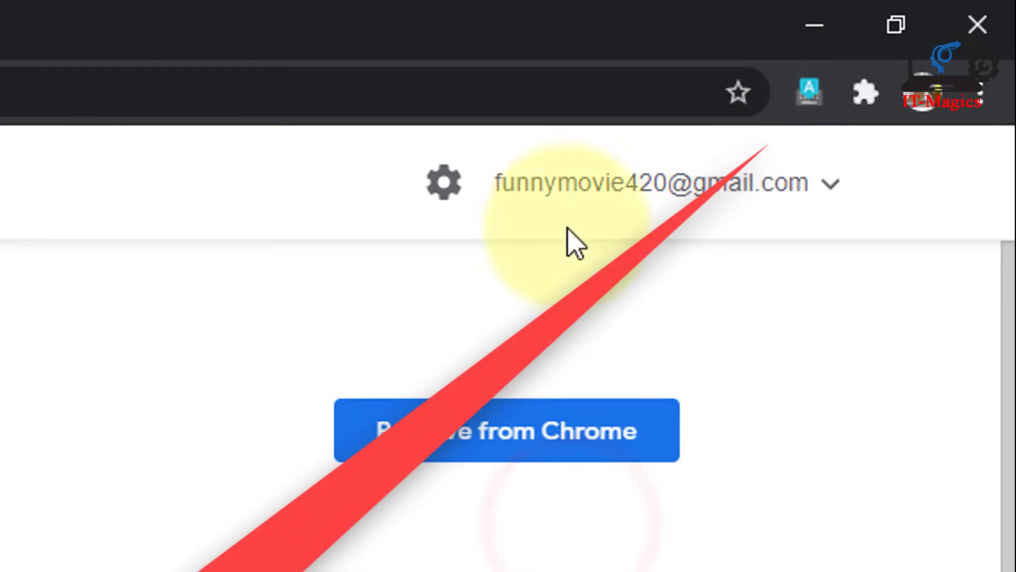
pyautogui.click(816, 95)
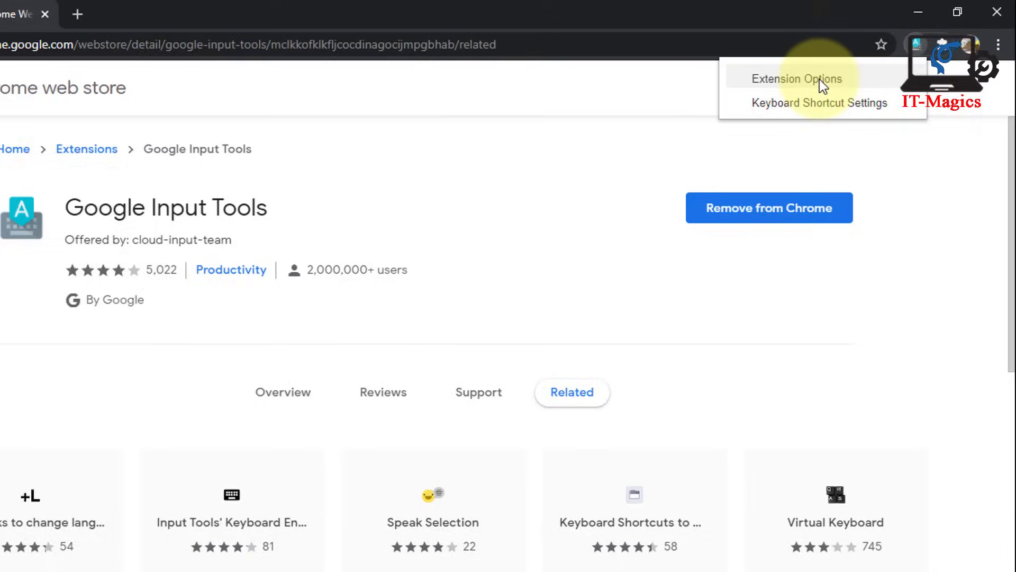
pyautogui.click(844, 69)
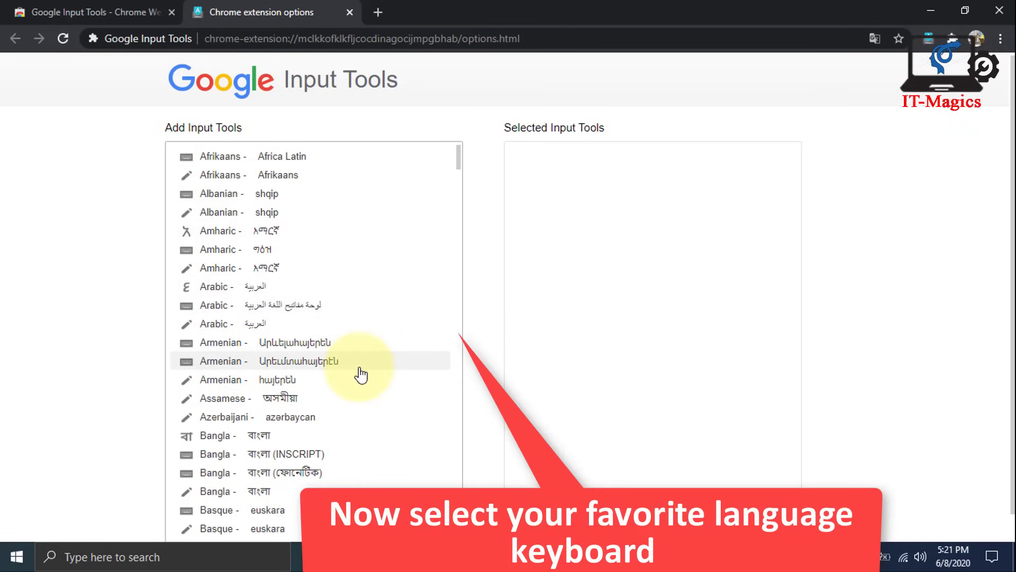
# Select the Bangla, Armenian keyboard and Finnish entries in the Add Input Tools list
pyautogui.scroll(-2, 362, 381)
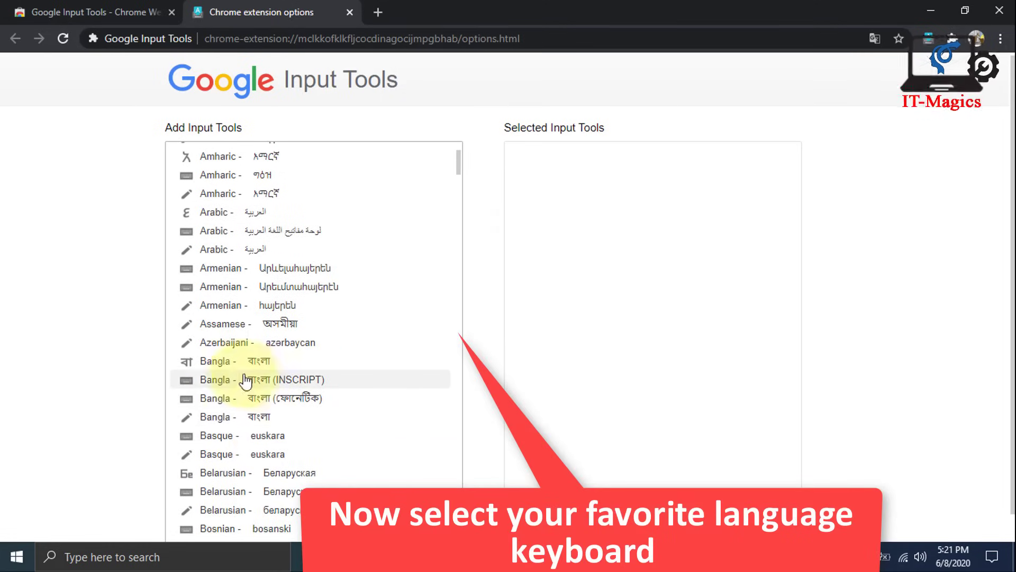
pyautogui.click(204, 356)
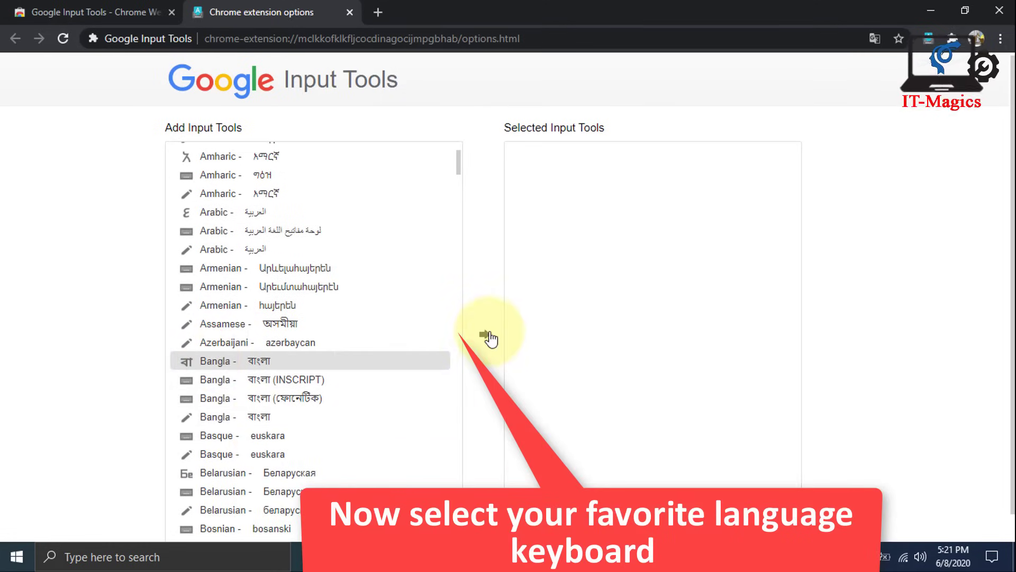
pyautogui.click(318, 275)
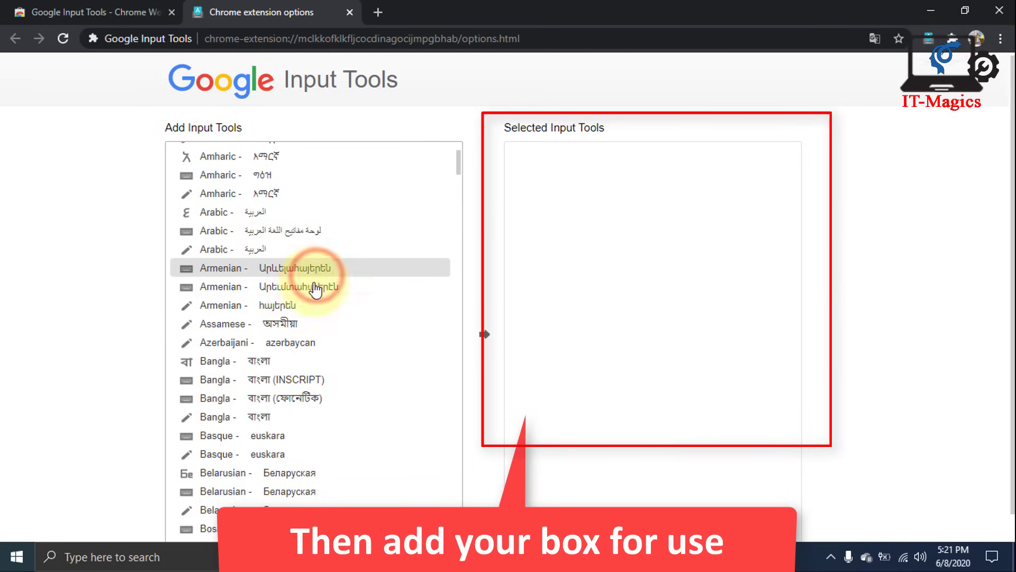
pyautogui.scroll(-10, 352, 320)
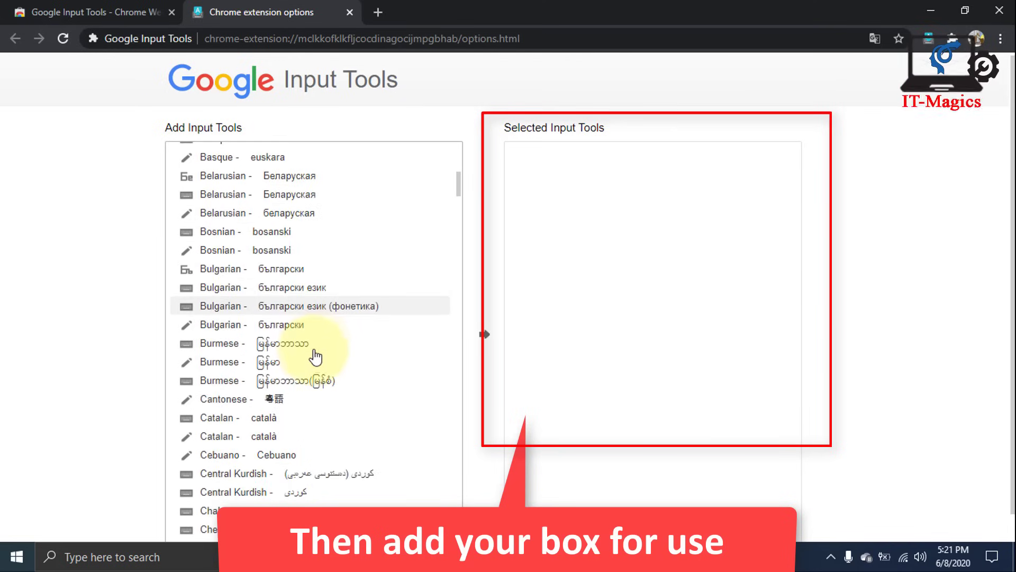
pyautogui.scroll(-15, 299, 318)
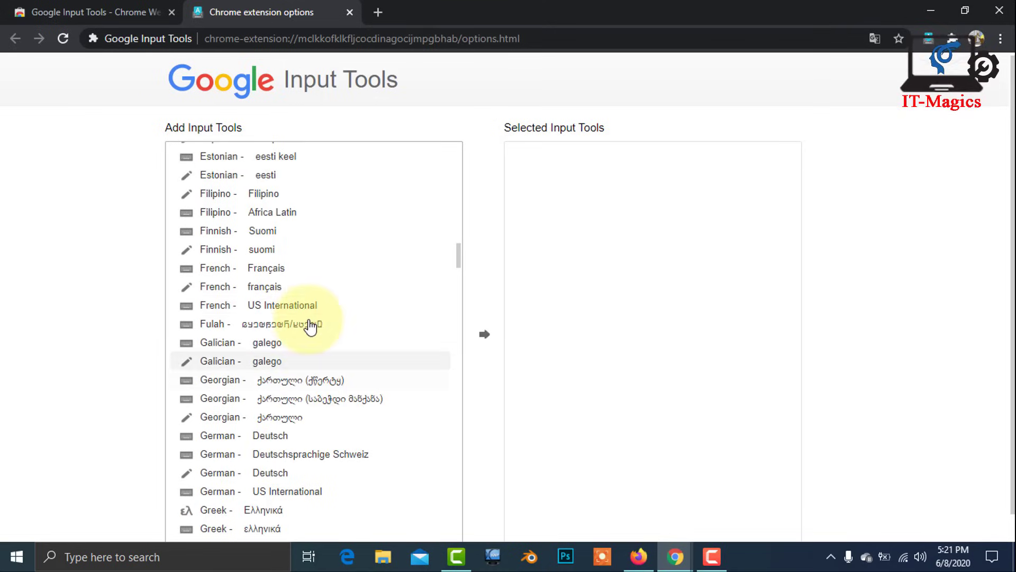
pyautogui.click(268, 237)
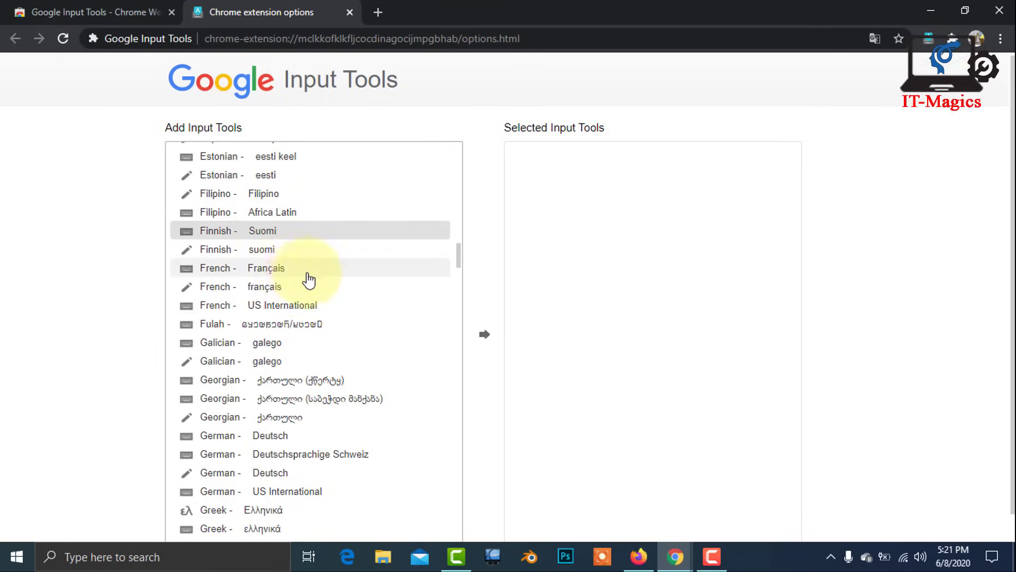
pyautogui.click(270, 252)
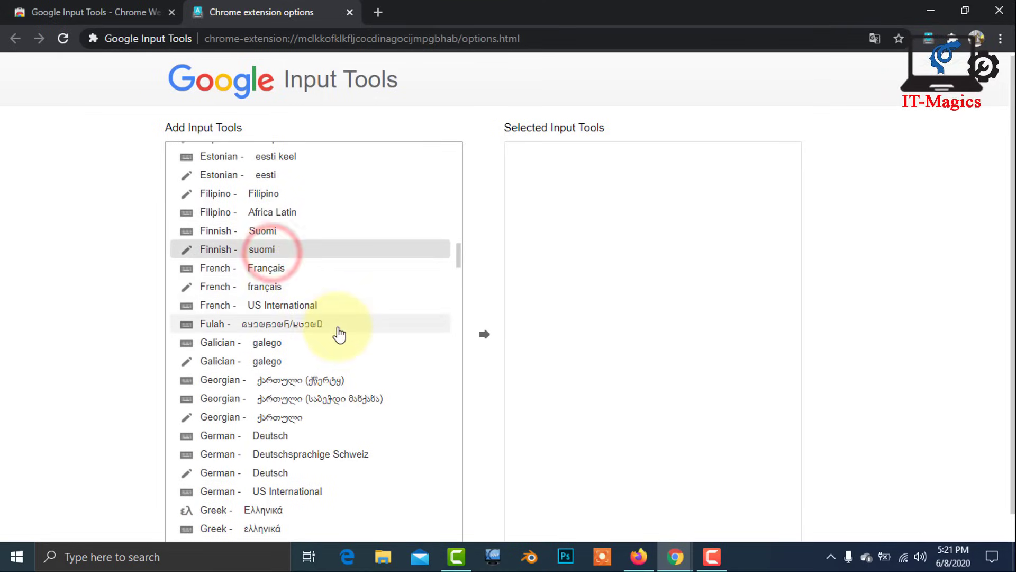
# Select the English handwriting and keyboard tools and add Greek to the selected input tools
pyautogui.scroll(-3, 317, 360)
pyautogui.scroll(4, 307, 273)
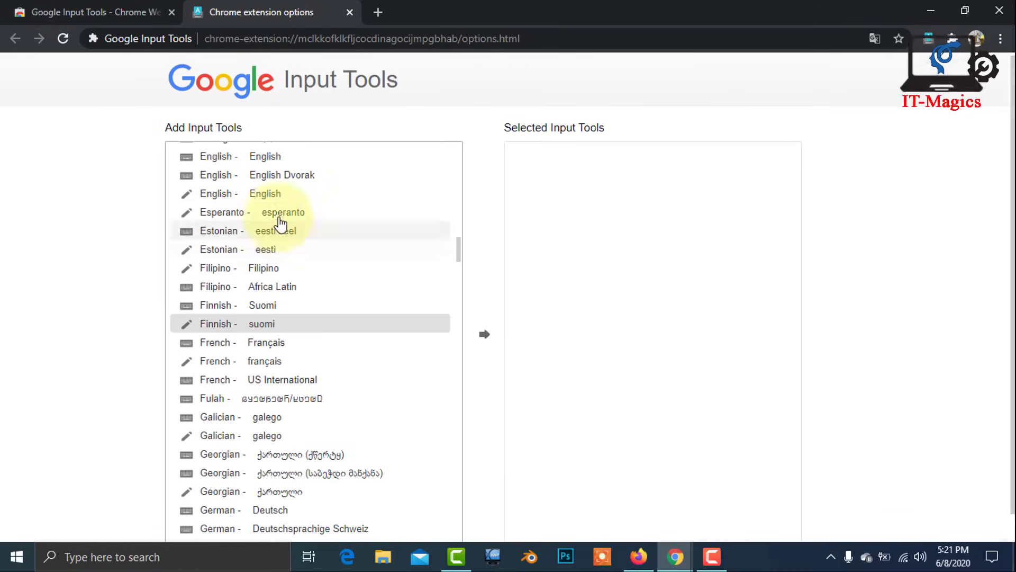
pyautogui.click(270, 194)
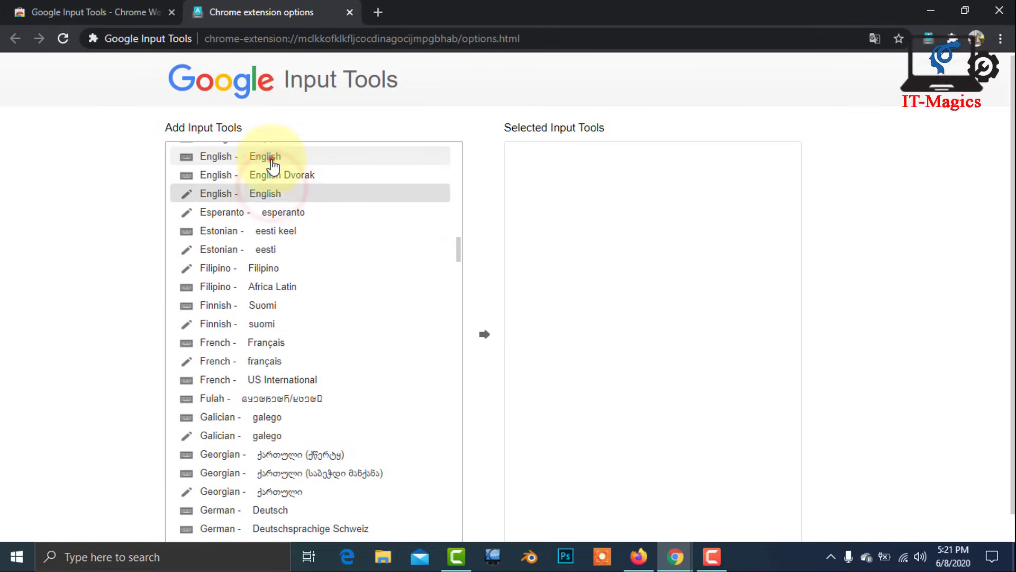
pyautogui.click(268, 157)
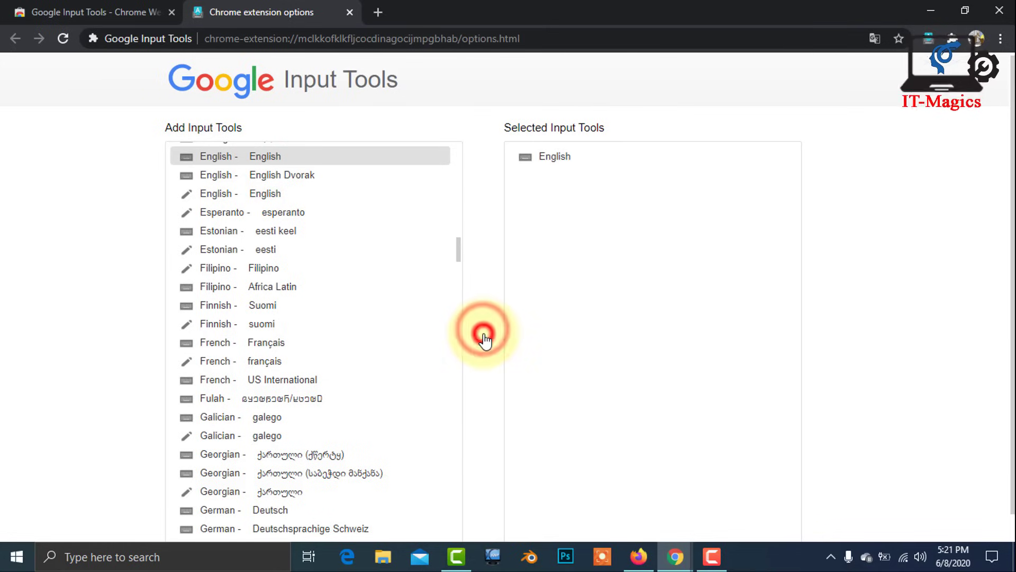
pyautogui.scroll(-3, 315, 365)
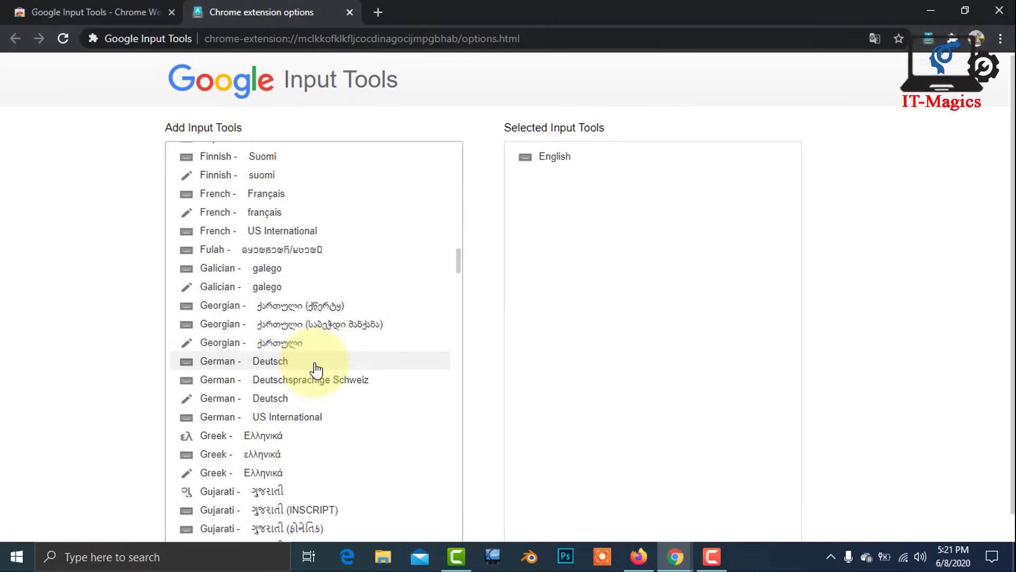
pyautogui.scroll(-3, 311, 418)
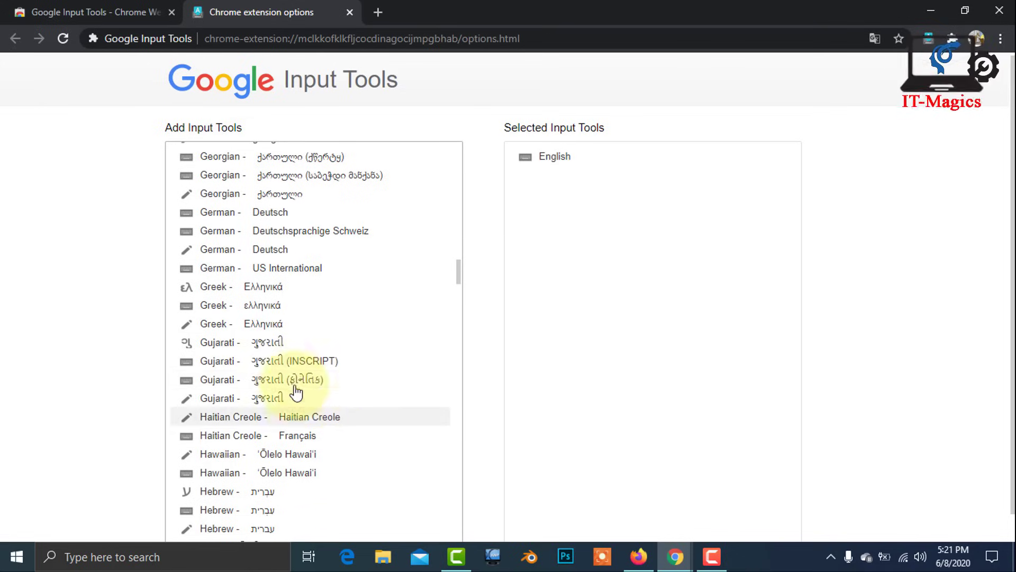
pyautogui.click(245, 288)
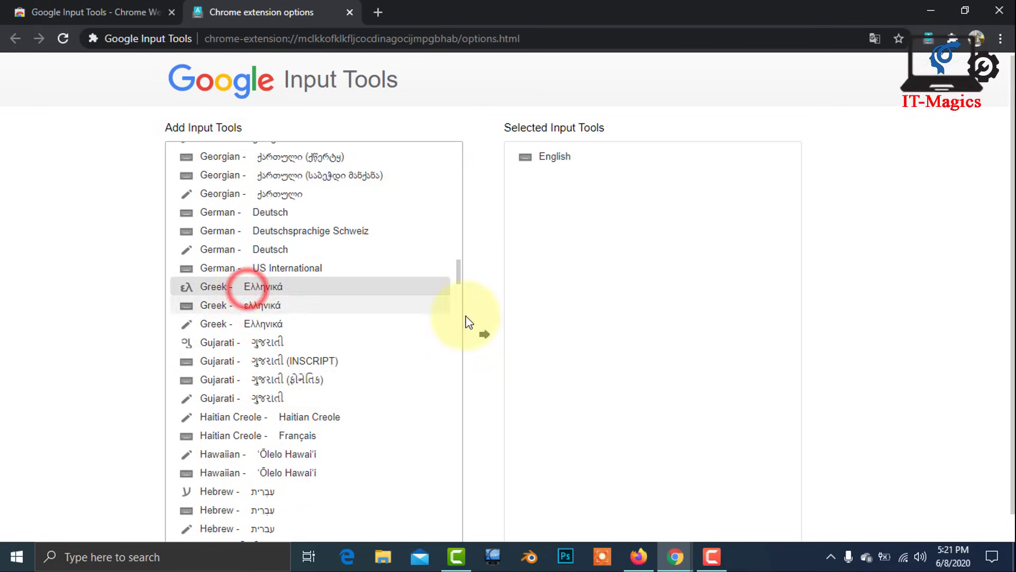
pyautogui.click(486, 333)
# Select the Hindi and Japanese input tools so they join the selected list
pyautogui.scroll(-4, 296, 384)
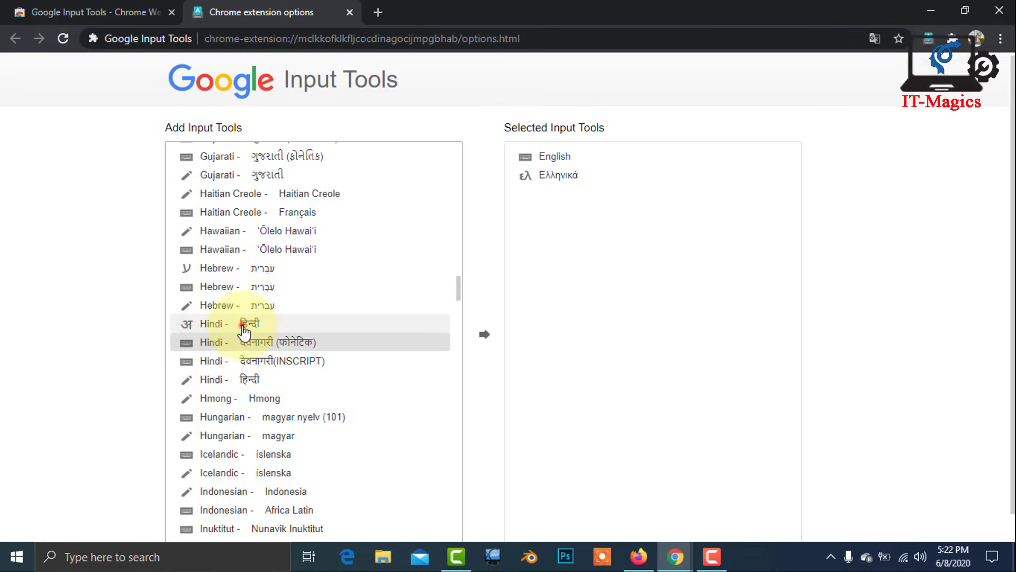
pyautogui.click(243, 327)
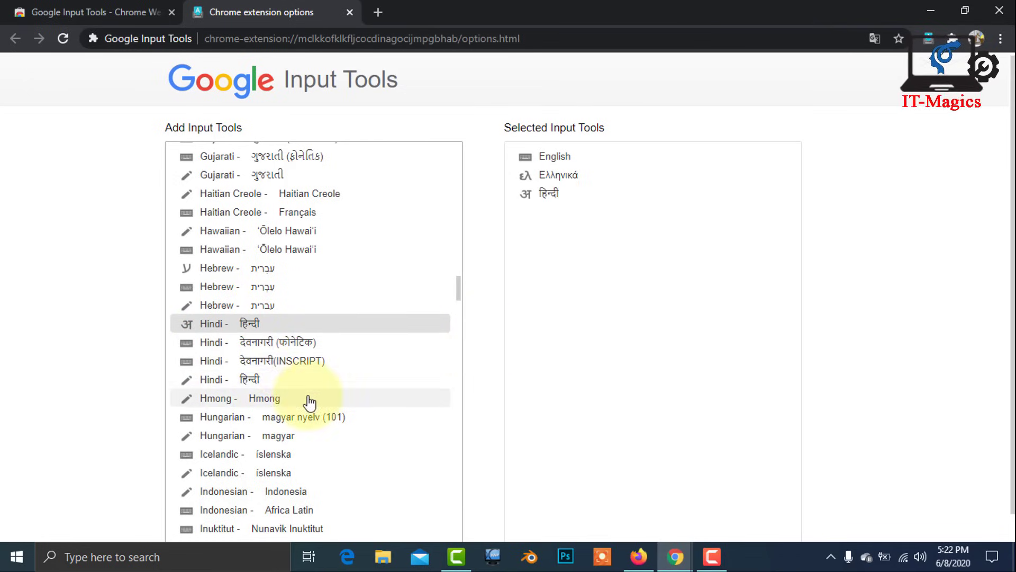
pyautogui.scroll(-3, 304, 404)
pyautogui.scroll(-1, 296, 408)
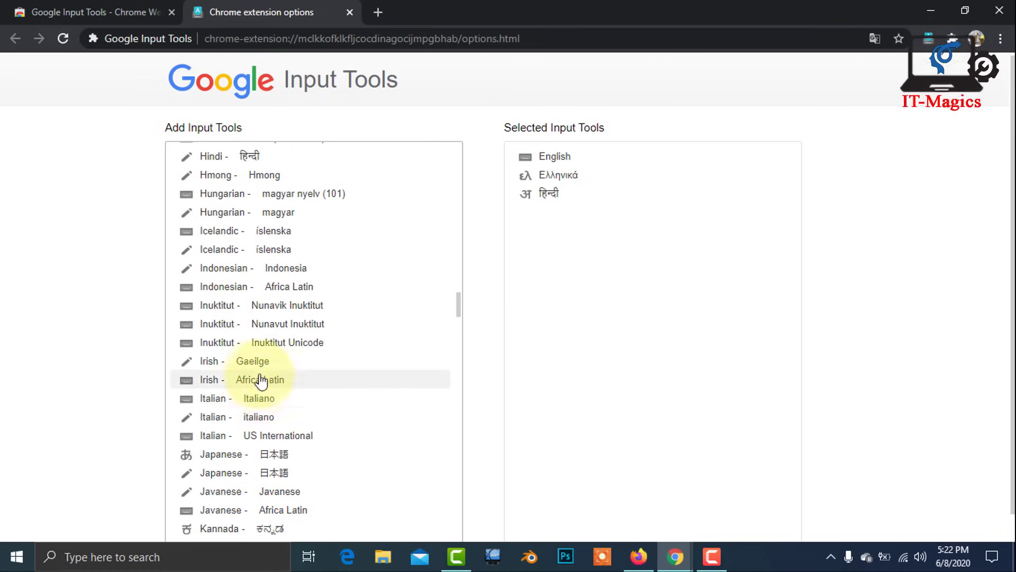
pyautogui.click(220, 456)
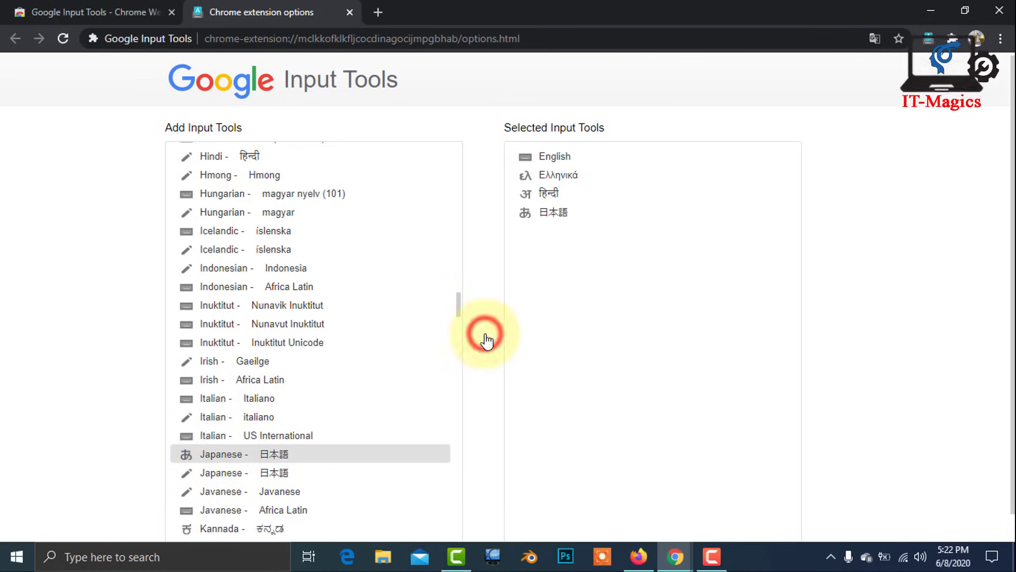
pyautogui.scroll(-3, 348, 402)
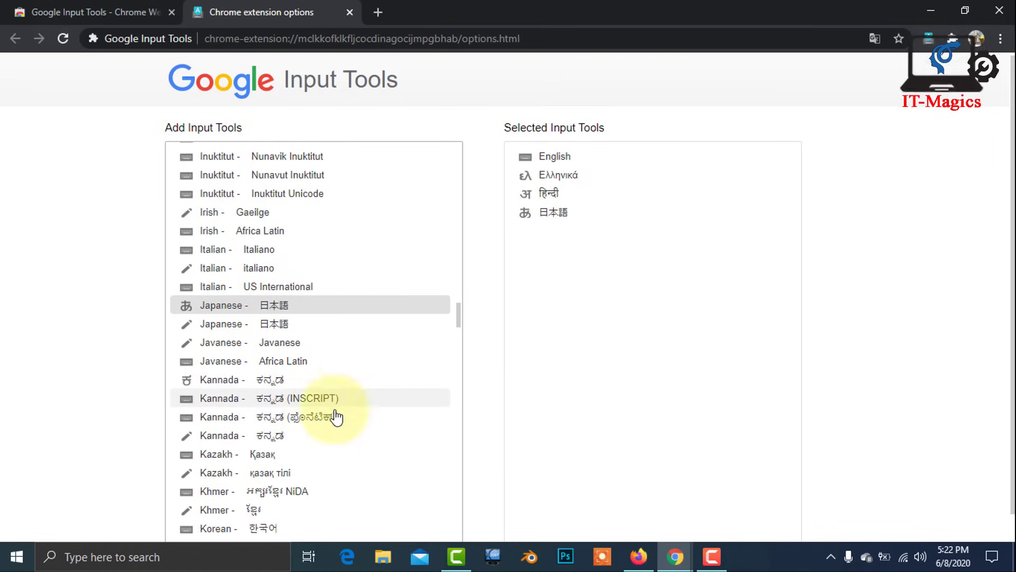
pyautogui.scroll(20, 316, 408)
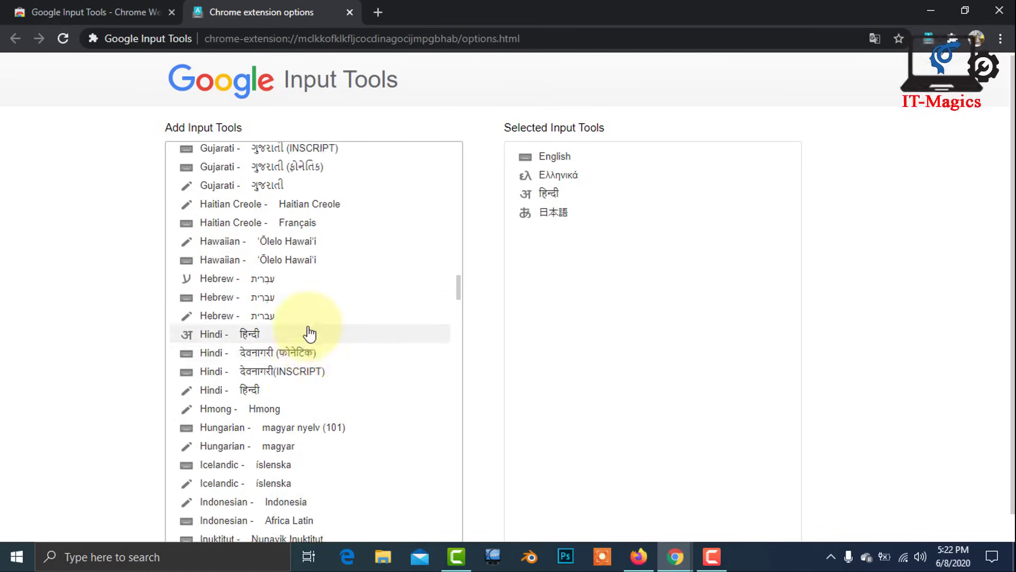
pyautogui.scroll(2, 237, 304)
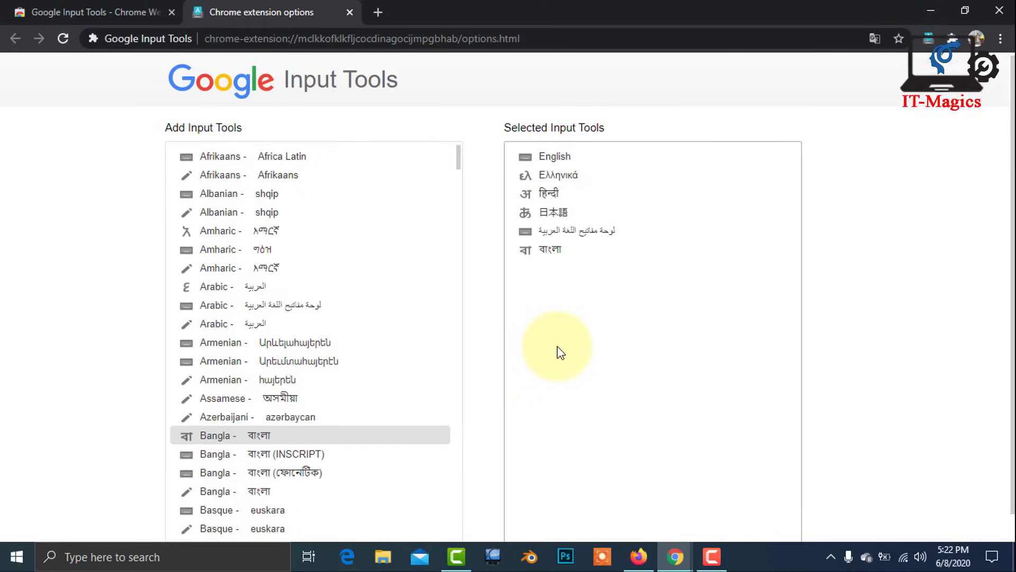
pyautogui.click(906, 201)
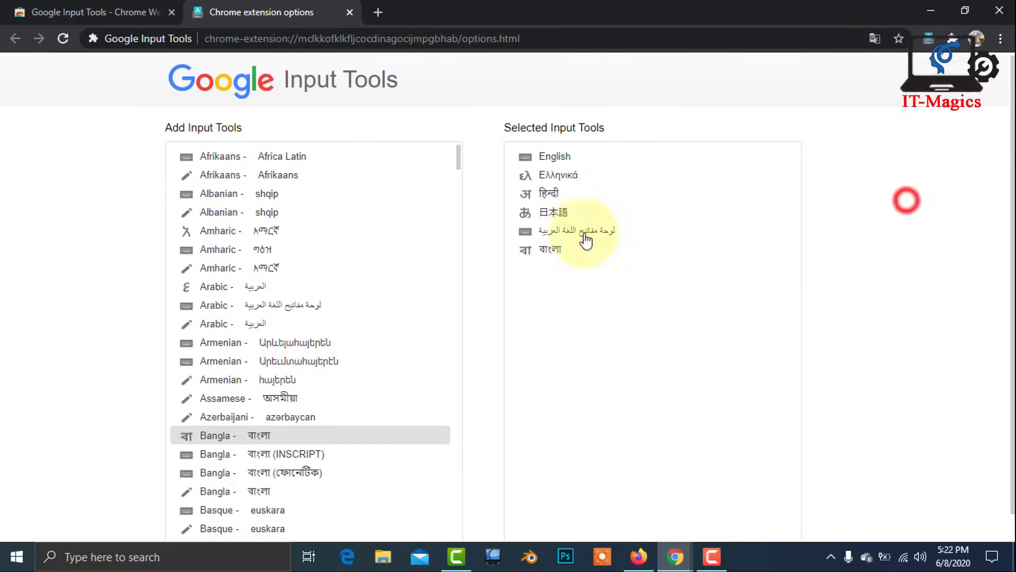
# In a new tab, start a Facebook post and type 'hello' into it
pyautogui.click(378, 21)
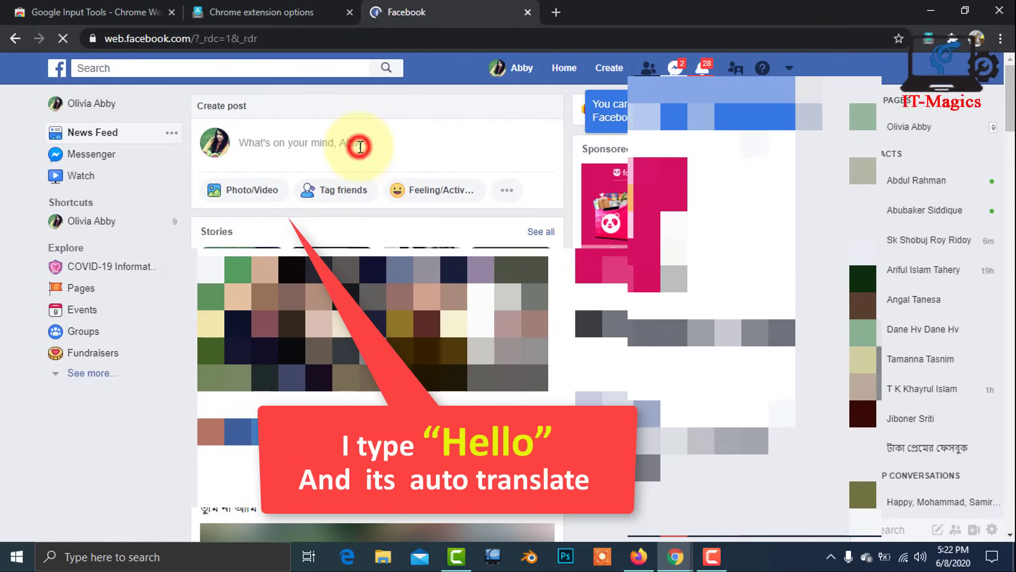
pyautogui.click(360, 148)
pyautogui.write('h')
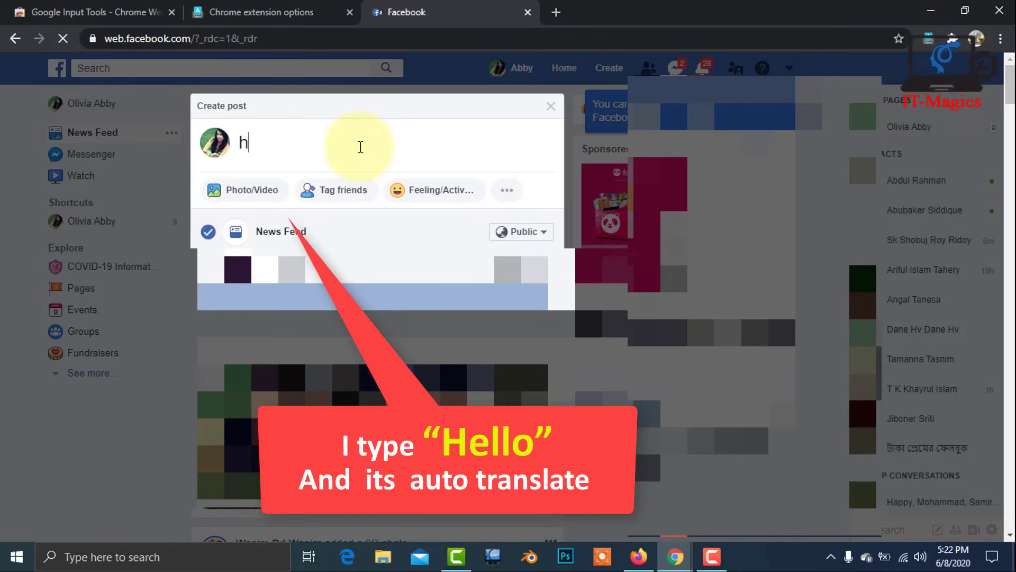
pyautogui.write('f')
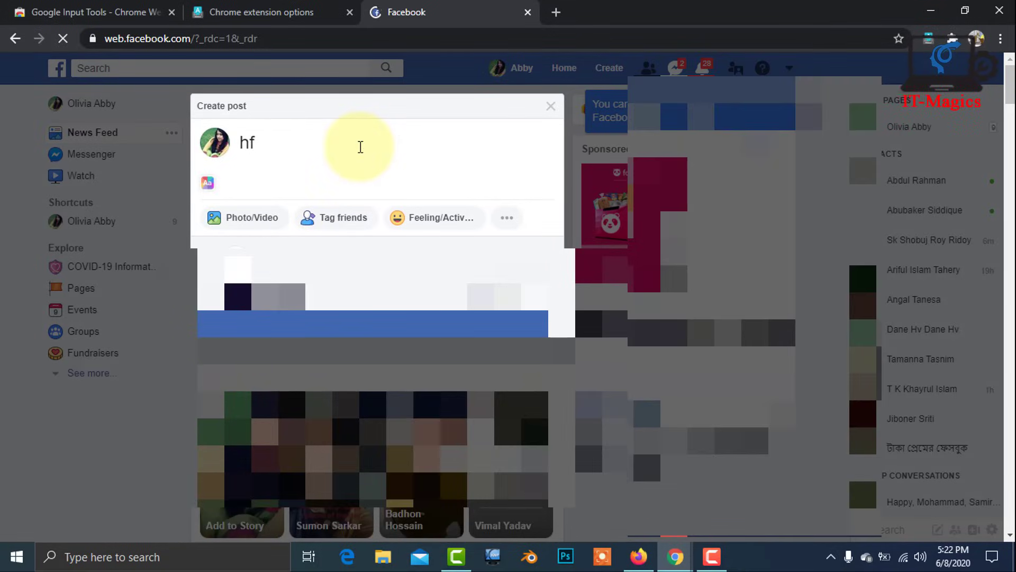
pyautogui.press('BackSpace')
pyautogui.write('ello')
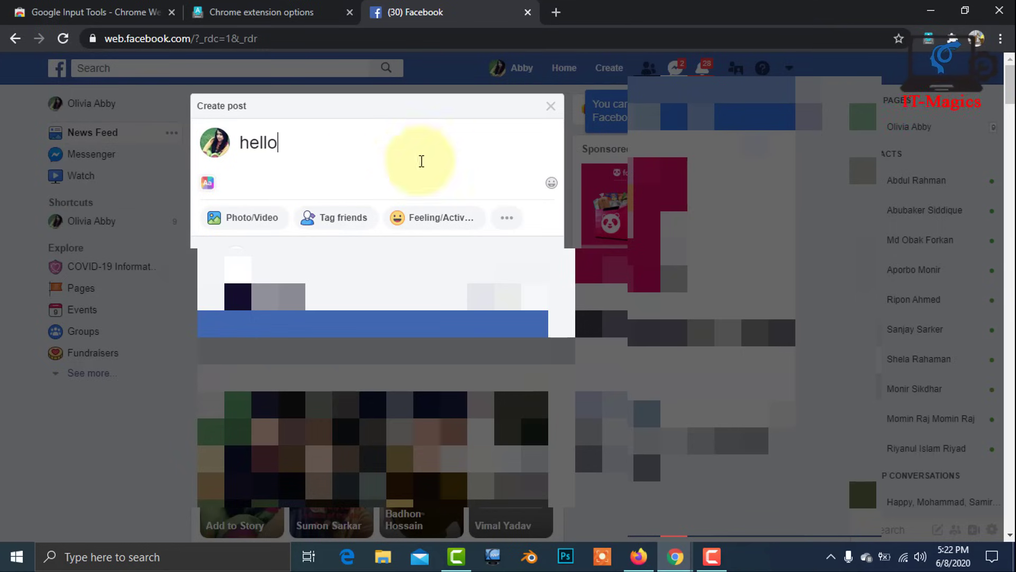
# Switch input to Hindi, retype hello as हेलो, then change the input language to Japanese
pyautogui.click(930, 45)
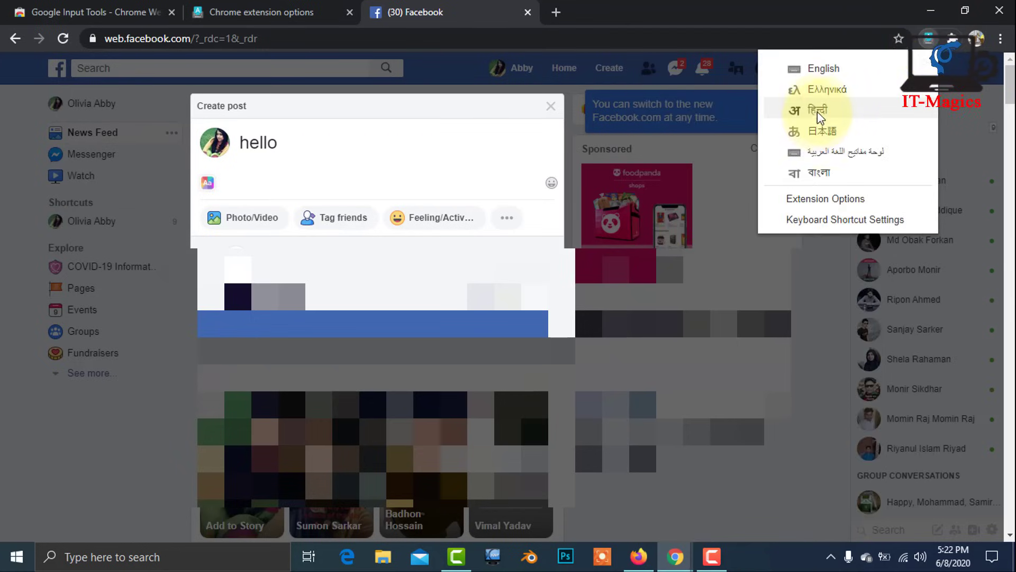
pyautogui.click(818, 109)
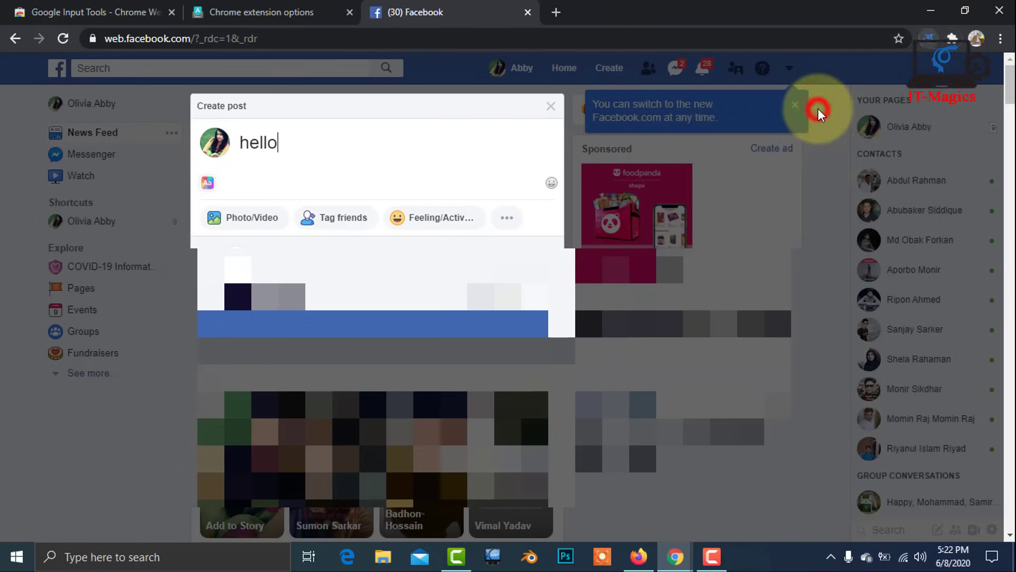
pyautogui.click(316, 146)
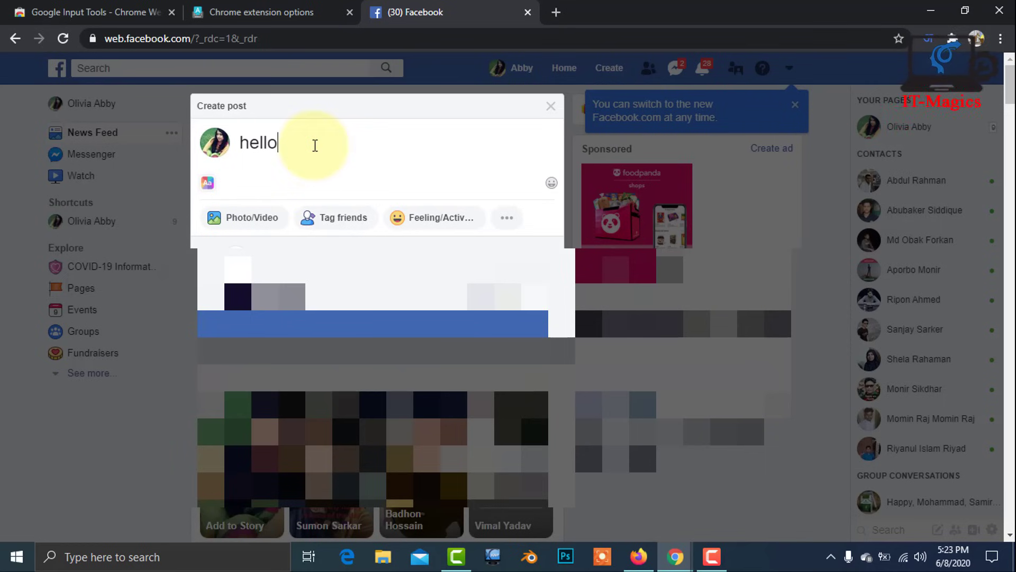
pyautogui.press('BackSpace')
pyautogui.press('BackSpace')
pyautogui.press('BackSpace')
pyautogui.press('BackSpace')
pyautogui.press('BackSpace')
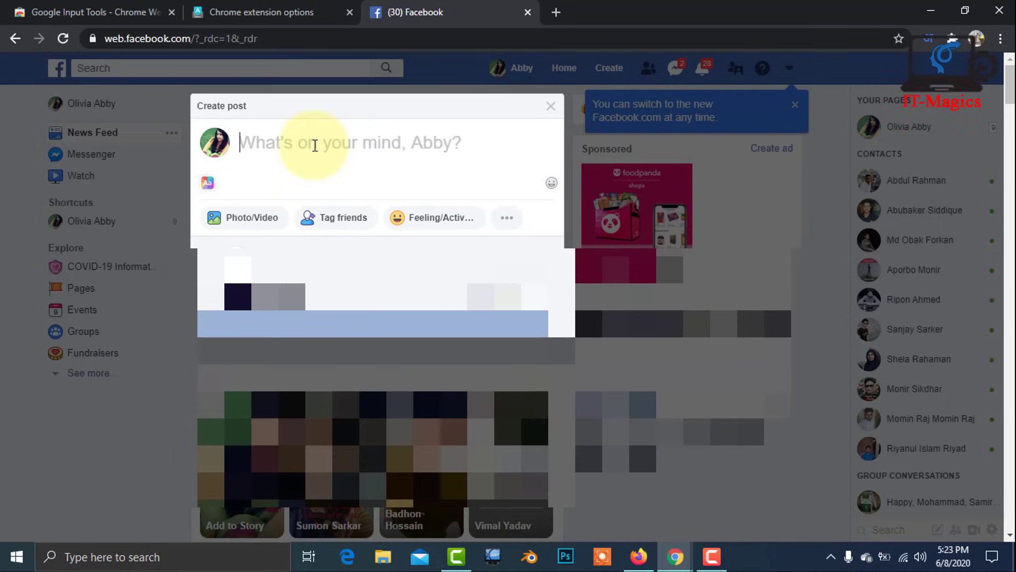
pyautogui.write('he')
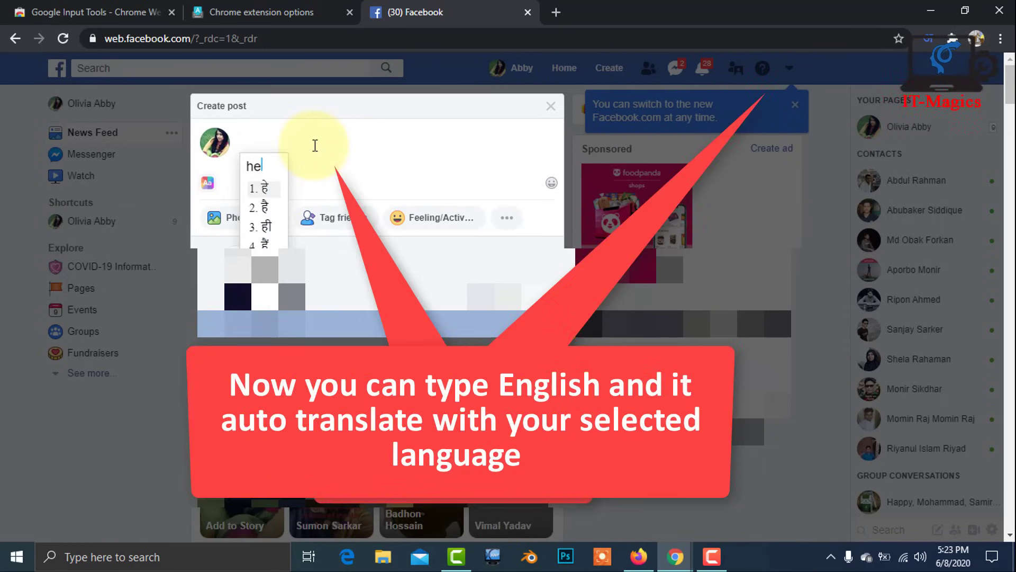
pyautogui.write('llo')
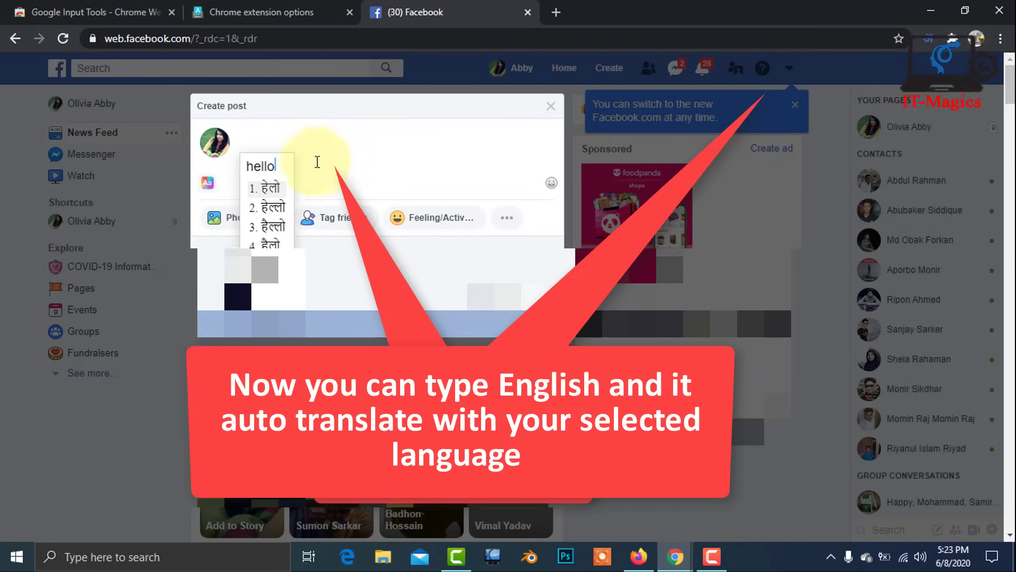
pyautogui.click(271, 191)
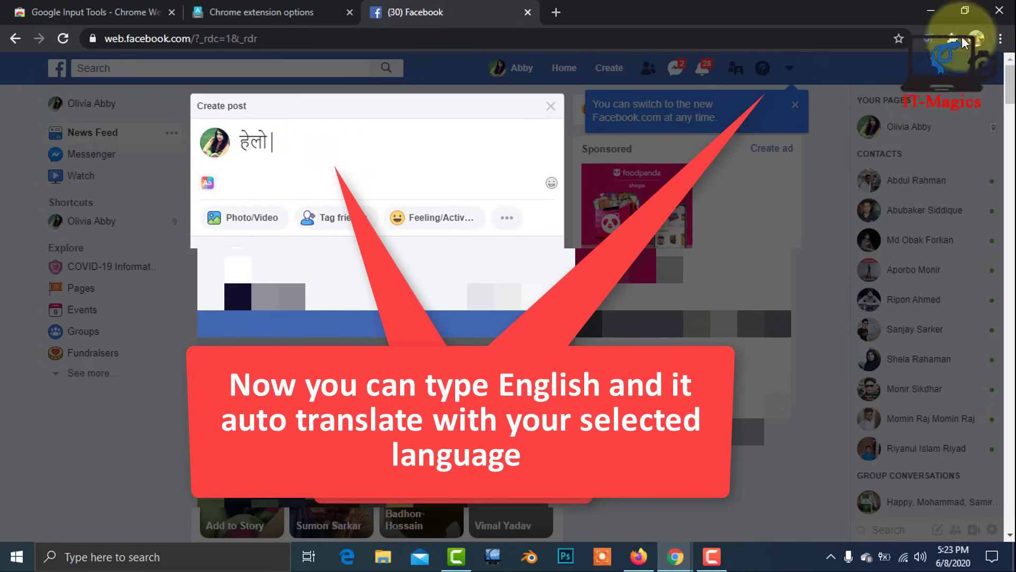
pyautogui.click(926, 42)
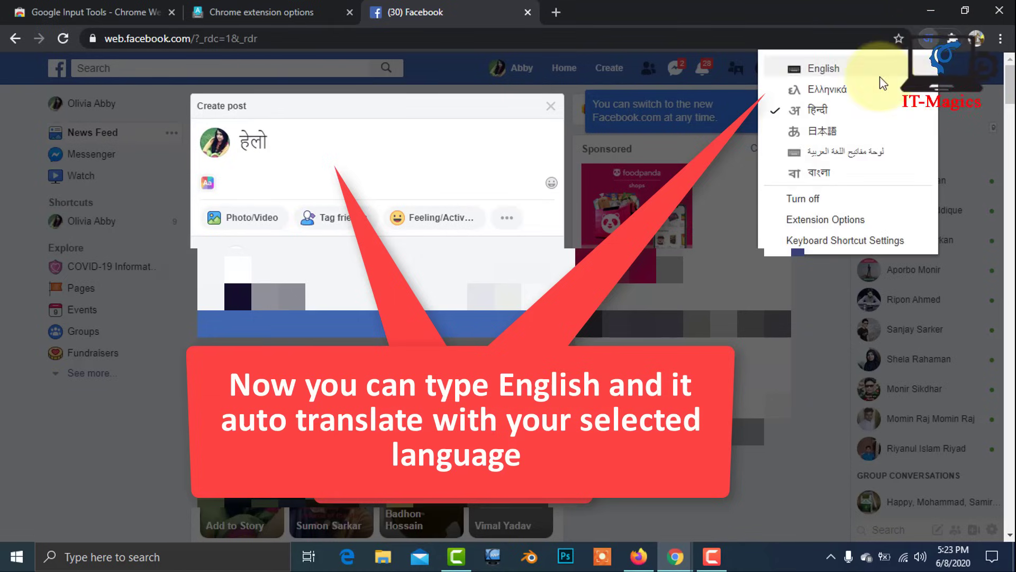
pyautogui.click(827, 135)
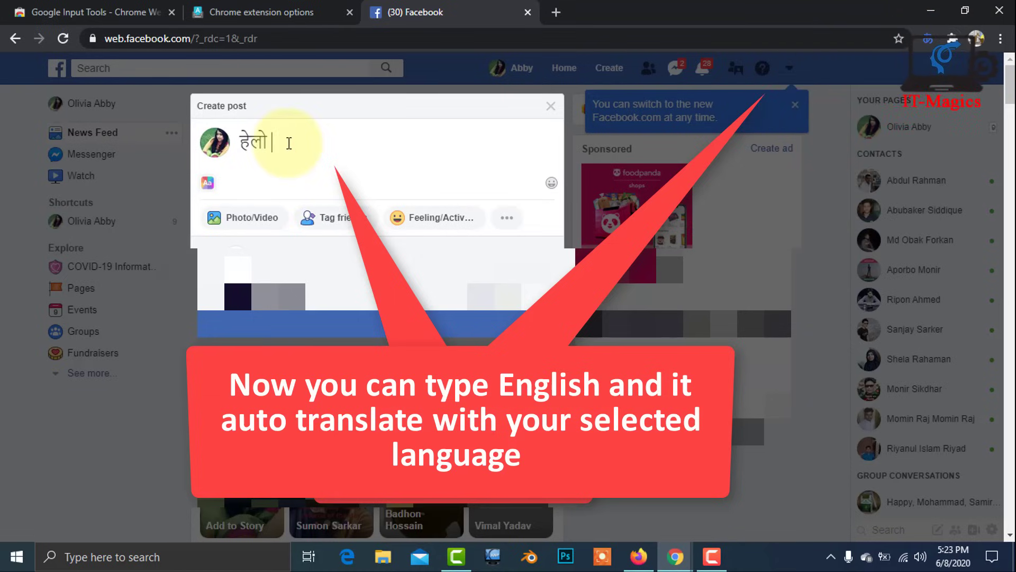
# Retype hello as Japanese kana へっお, then switch the input language to Bangla
pyautogui.press('BackSpace')
pyautogui.press('BackSpace')
pyautogui.press('BackSpace')
pyautogui.press('BackSpace')
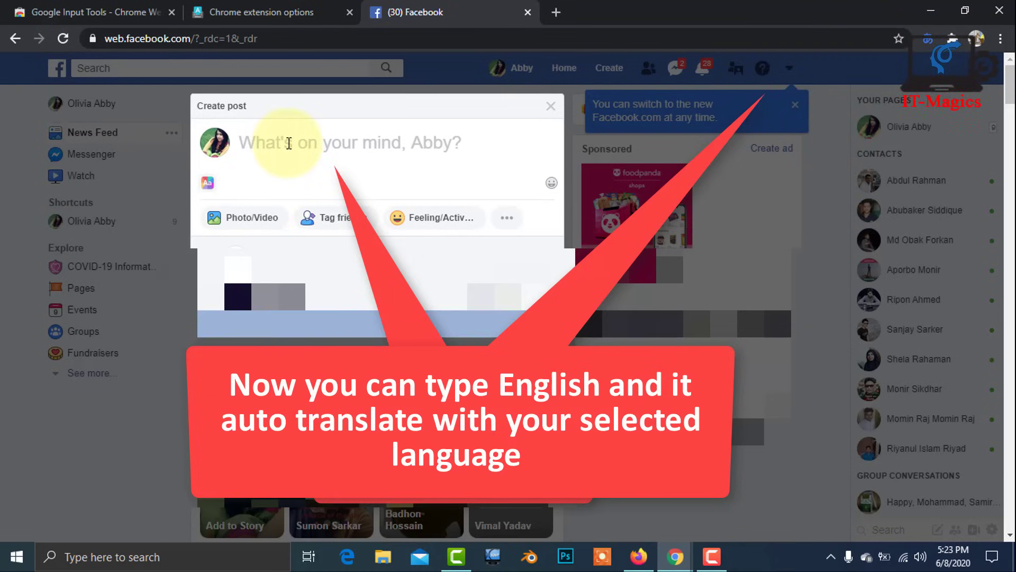
pyautogui.write('hello')
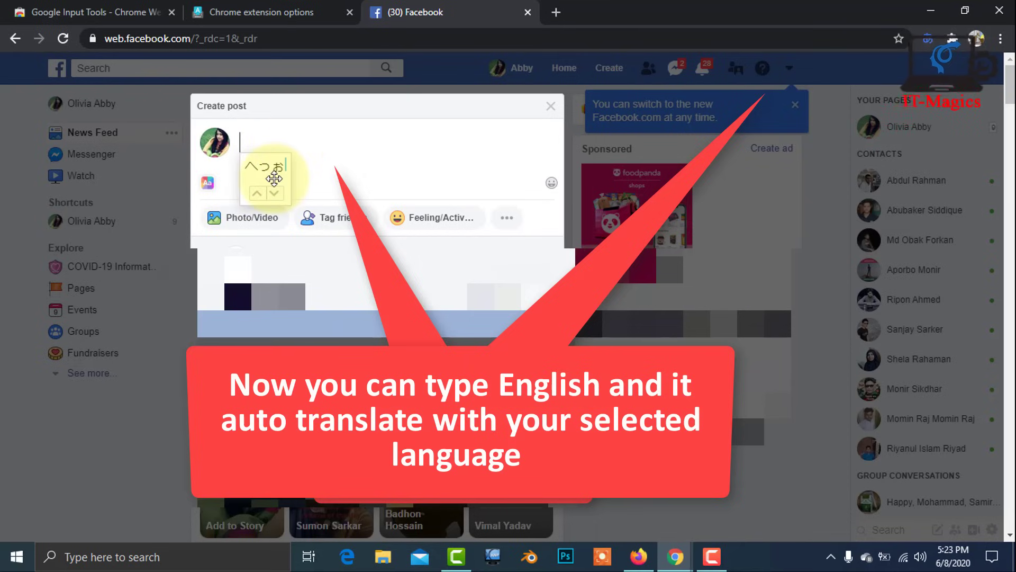
pyautogui.press('Return')
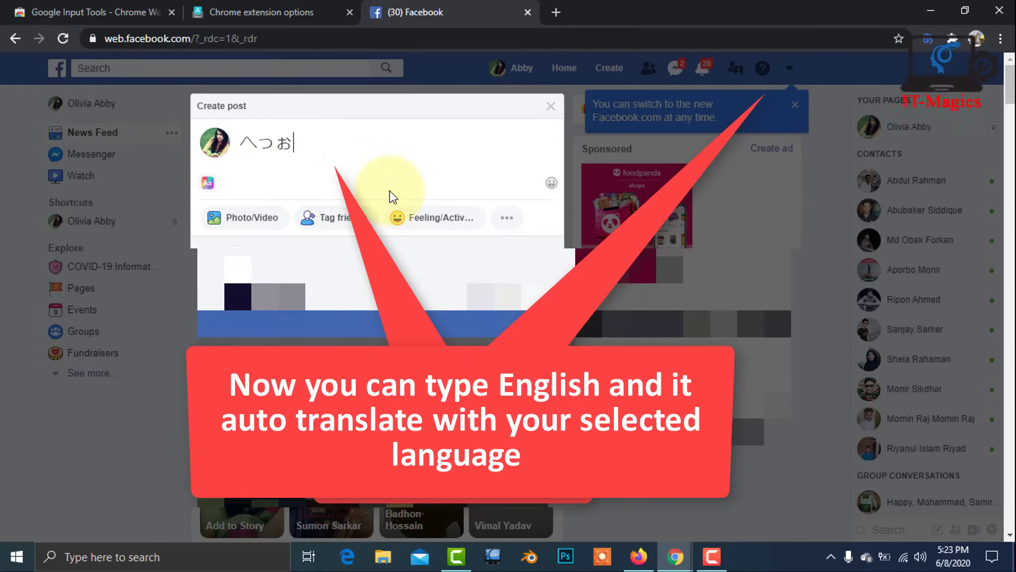
pyautogui.click(929, 37)
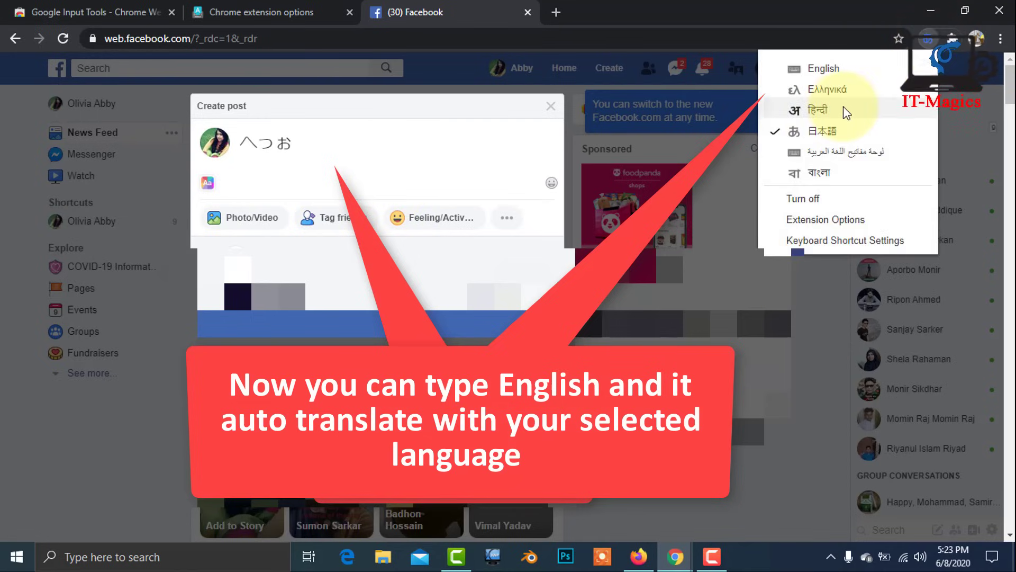
pyautogui.click(815, 168)
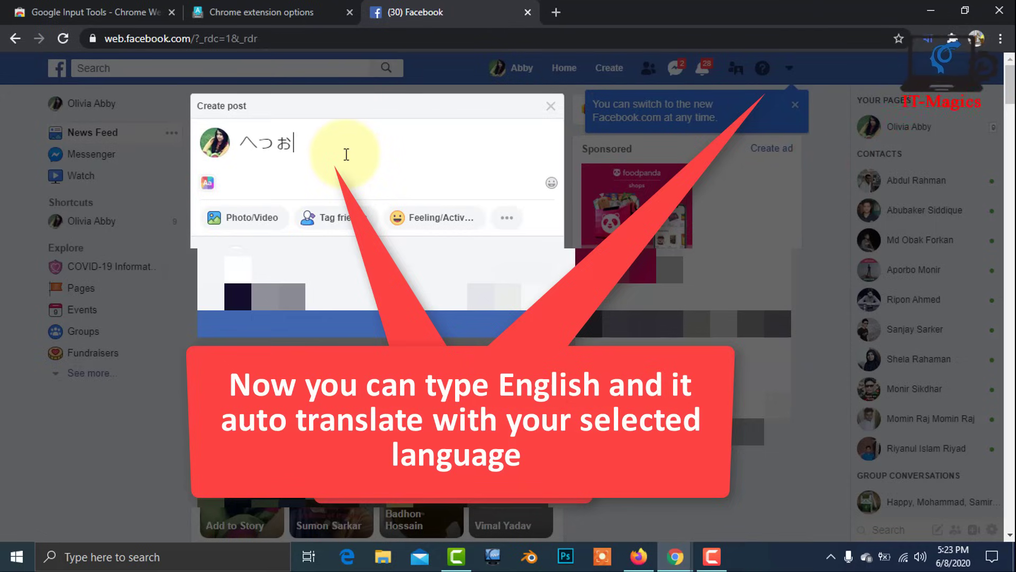
# Replace the Japanese text with hello written in Bengali as হ্যালো
pyautogui.press('BackSpace')
pyautogui.press('BackSpace')
pyautogui.press('BackSpace')
pyautogui.write('hello')
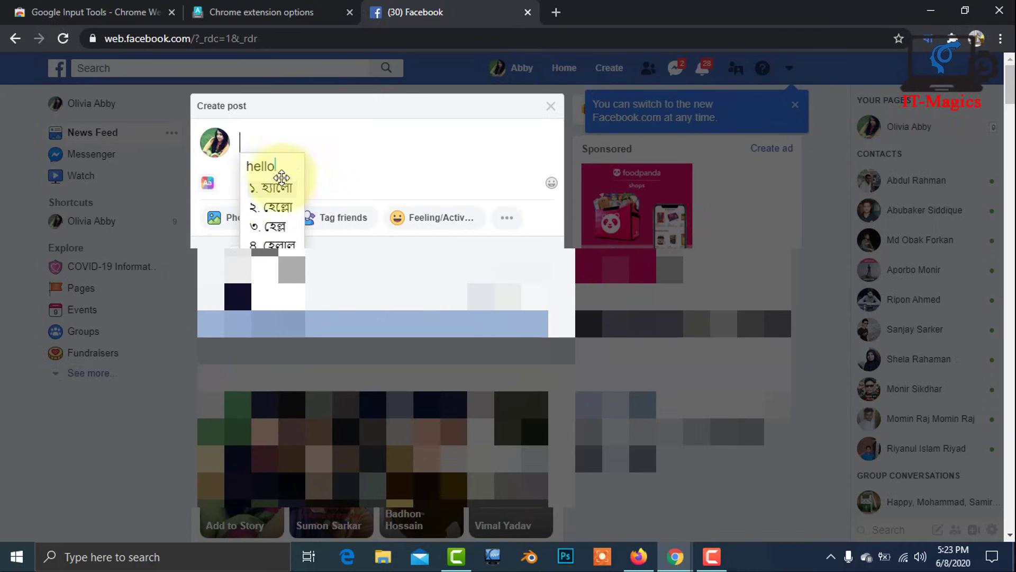
pyautogui.click(268, 188)
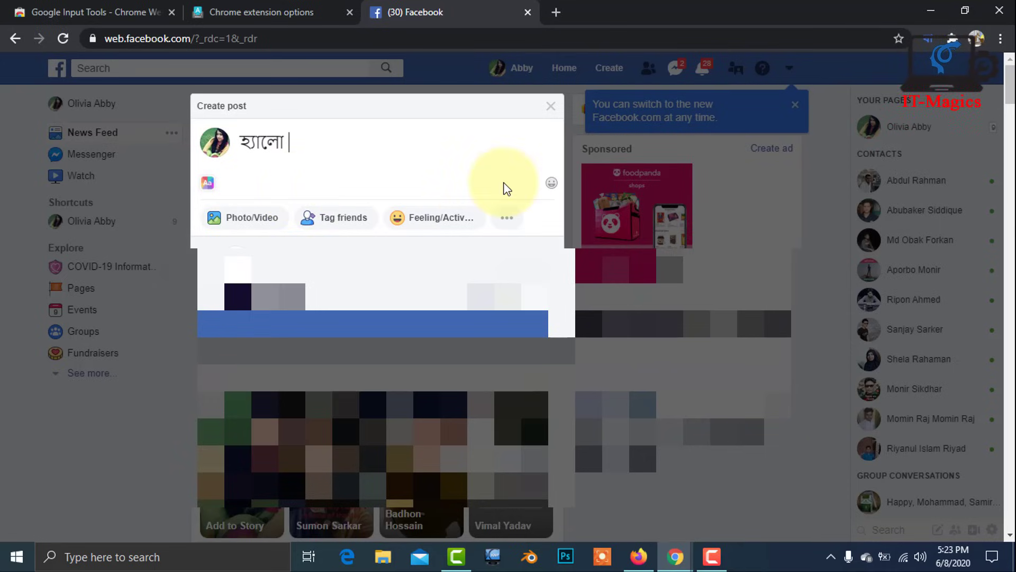
# Switch to the Arabic keyboard, replace the text with Arabic script and start a new line
pyautogui.click(927, 39)
pyautogui.click(869, 154)
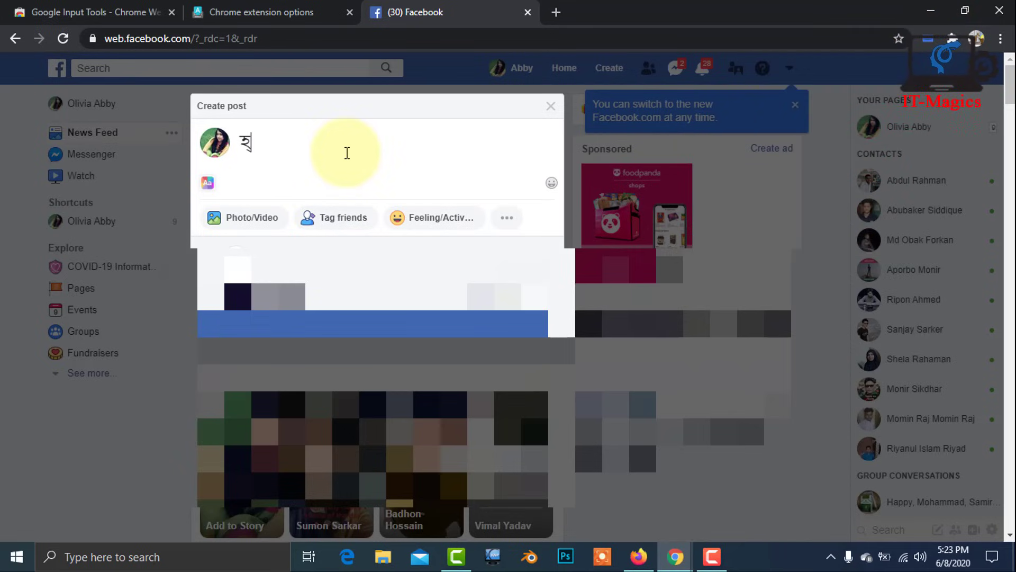
pyautogui.press('BackSpace')
pyautogui.write('ثمخ')
pyautogui.press('Return')
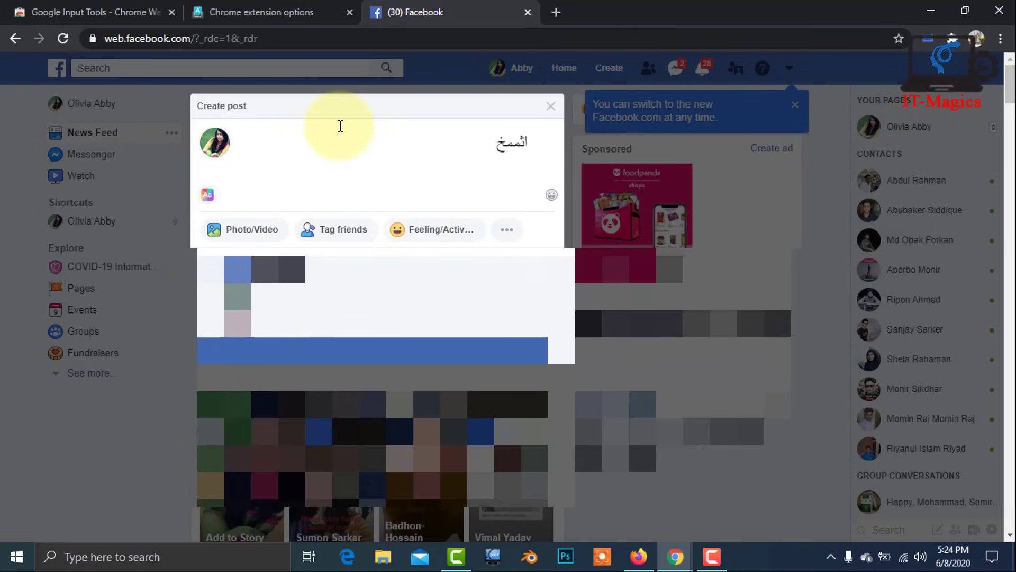